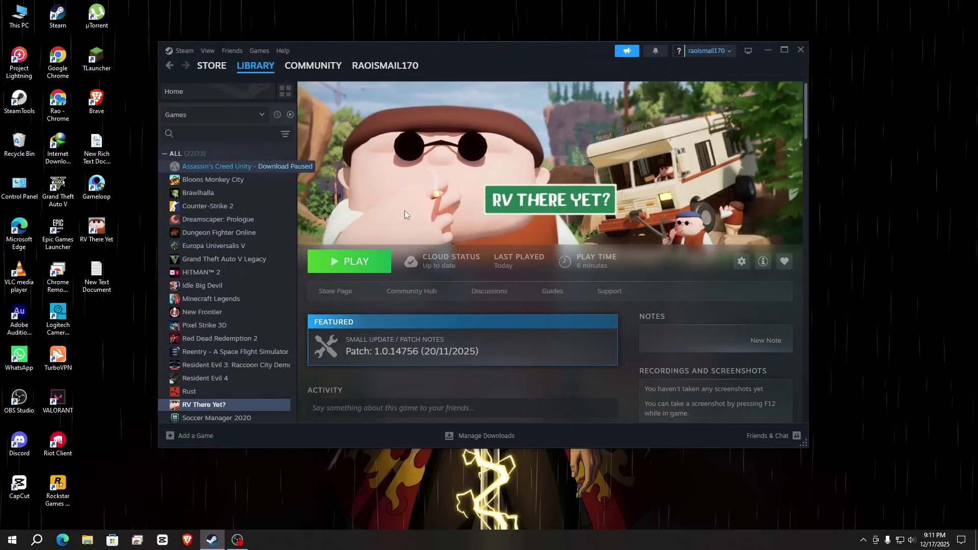
- Launch RV There Yet? from the Steam library with the PLAY button
left_click(357, 262)
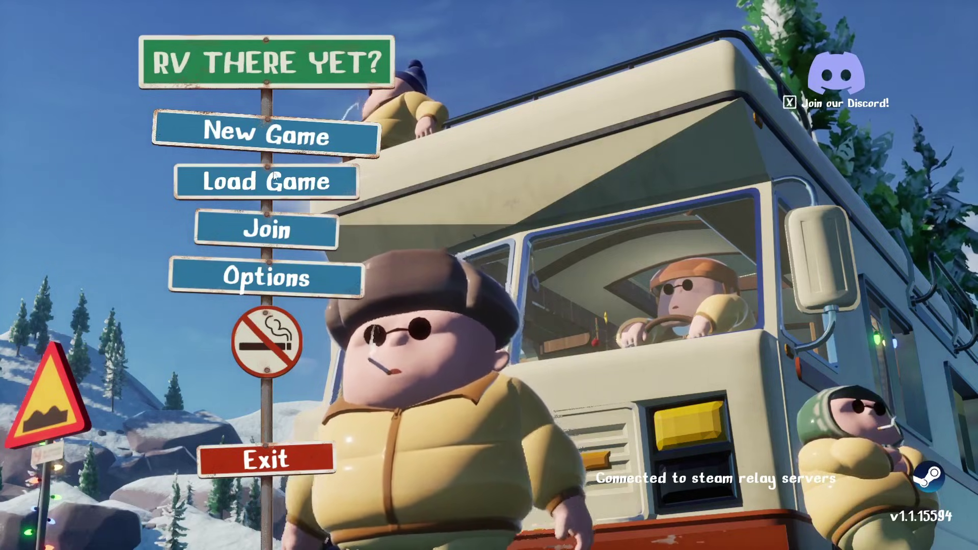
- Set up a new invite-only game named '0' and try to start hosting it
left_click(295, 139)
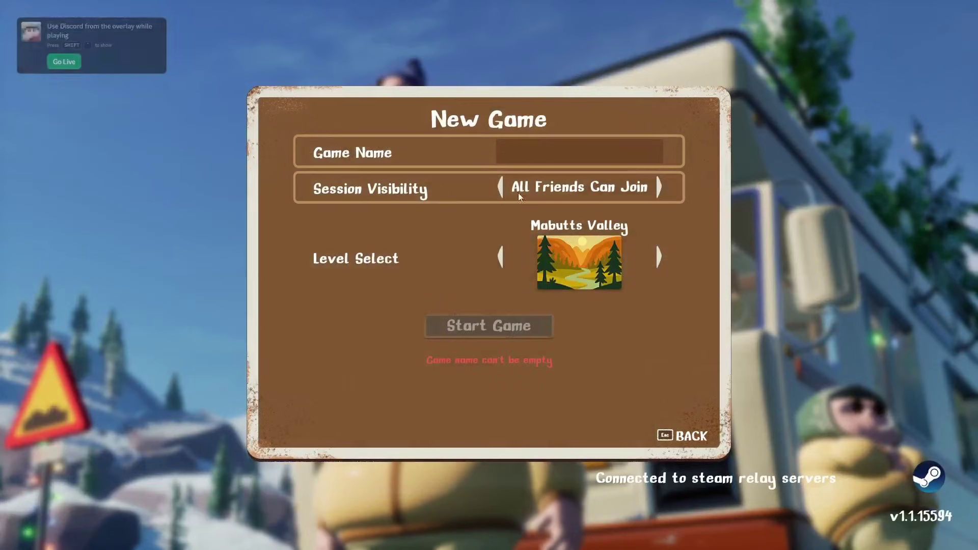
left_click(503, 186)
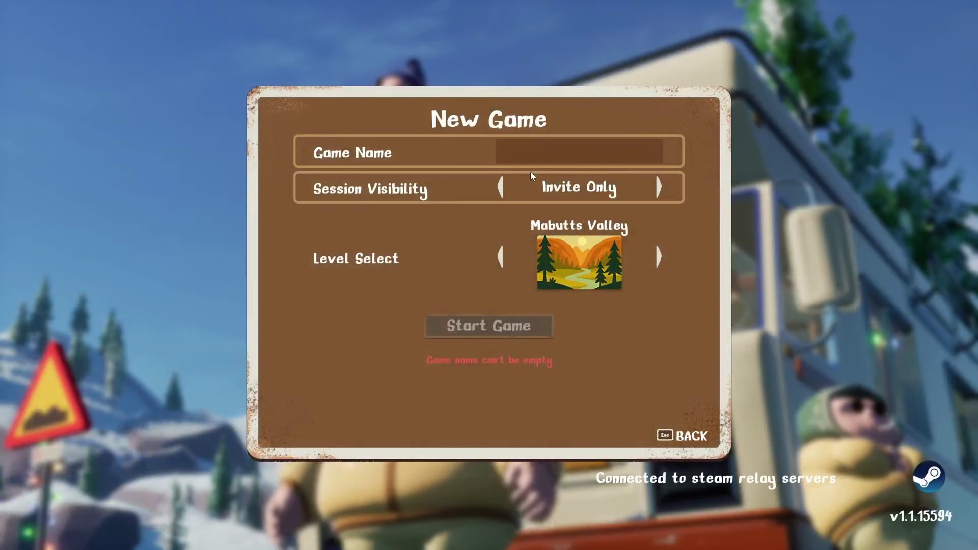
left_click(563, 148)
type("0")
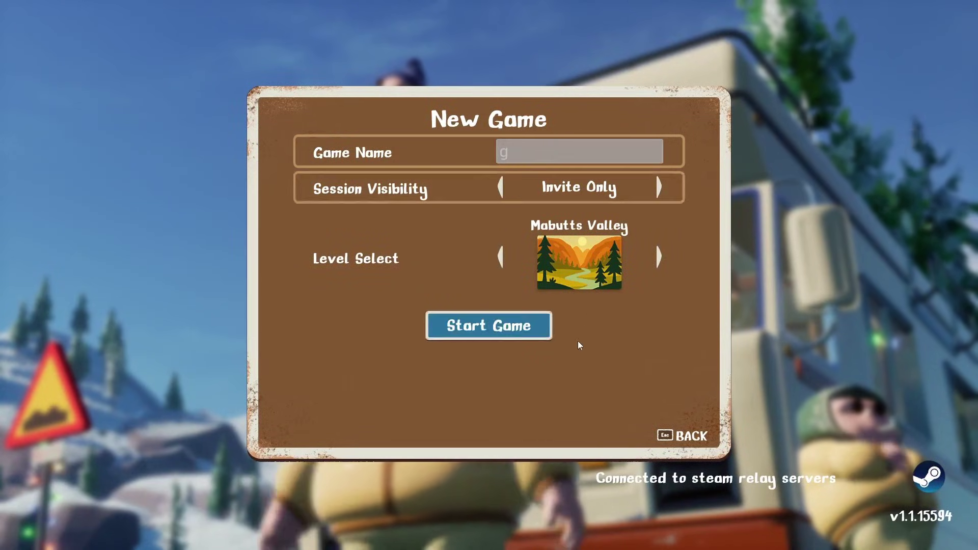
left_click(520, 326)
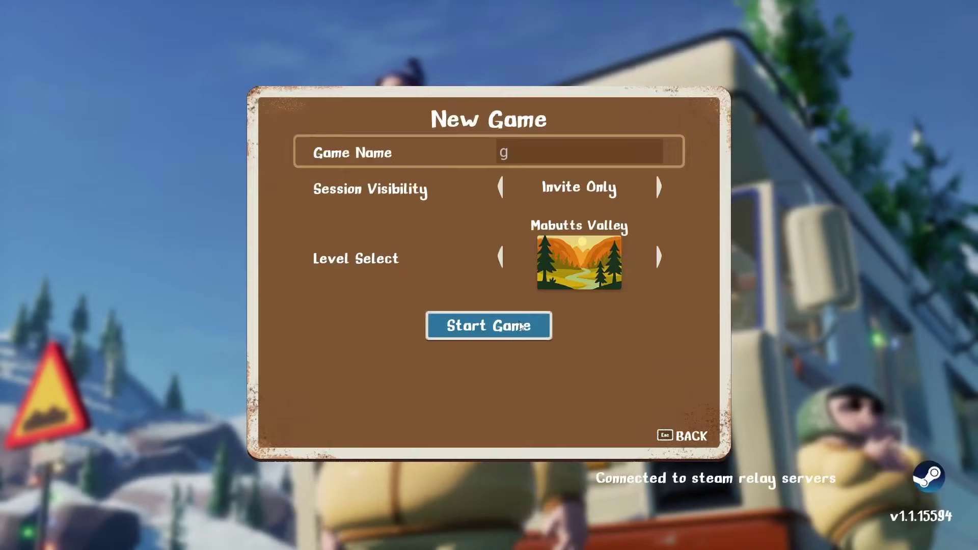
- Dismiss the 'Failed to create session' error, retry twice, then leave the new game setup
left_click(506, 312)
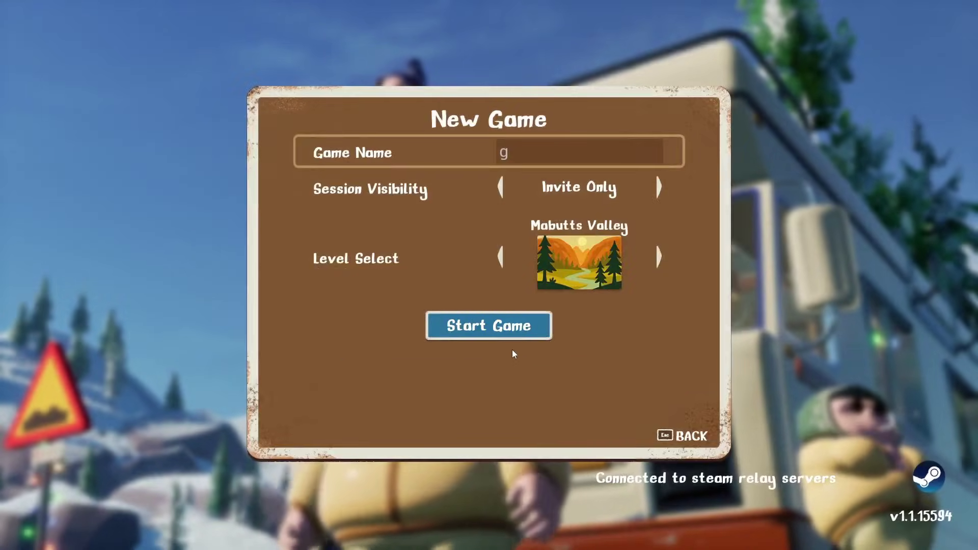
left_click(512, 337)
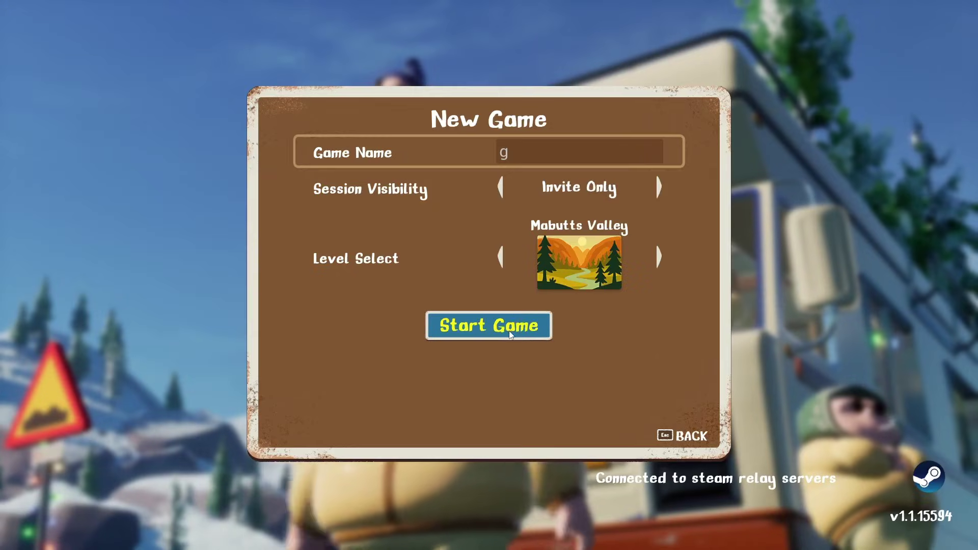
left_click(502, 326)
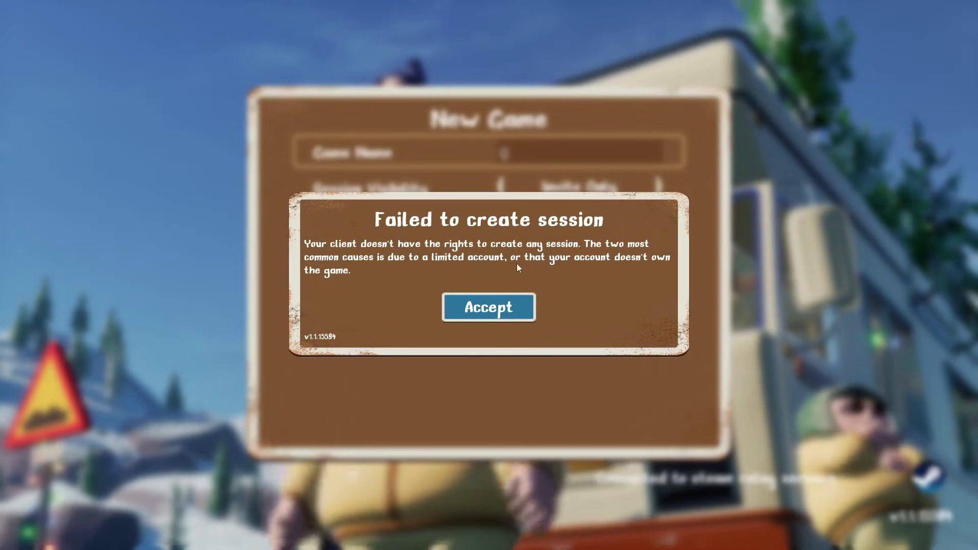
left_click(484, 315)
left_click(686, 436)
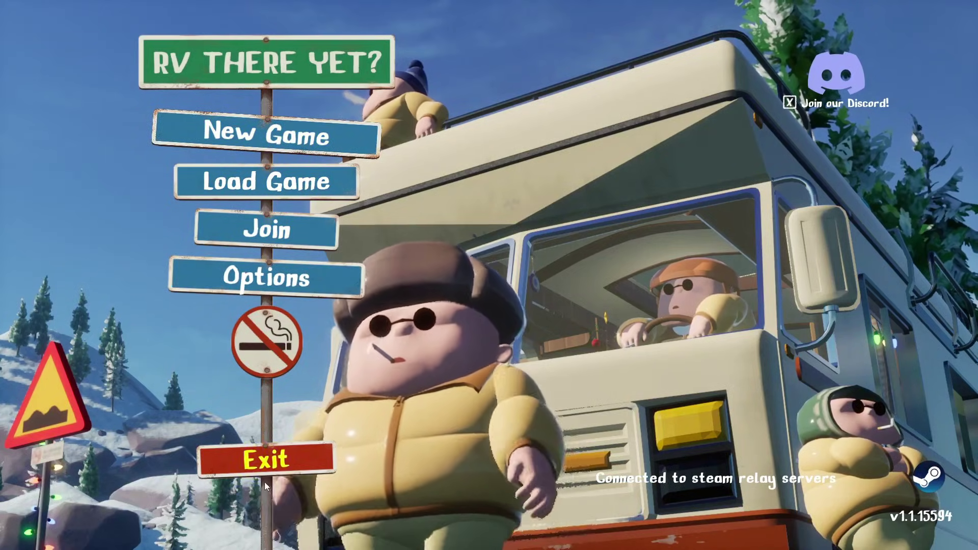
- Quit the game, close the Steam library, and exit Steam from the tray
left_click(265, 463)
left_click(800, 51)
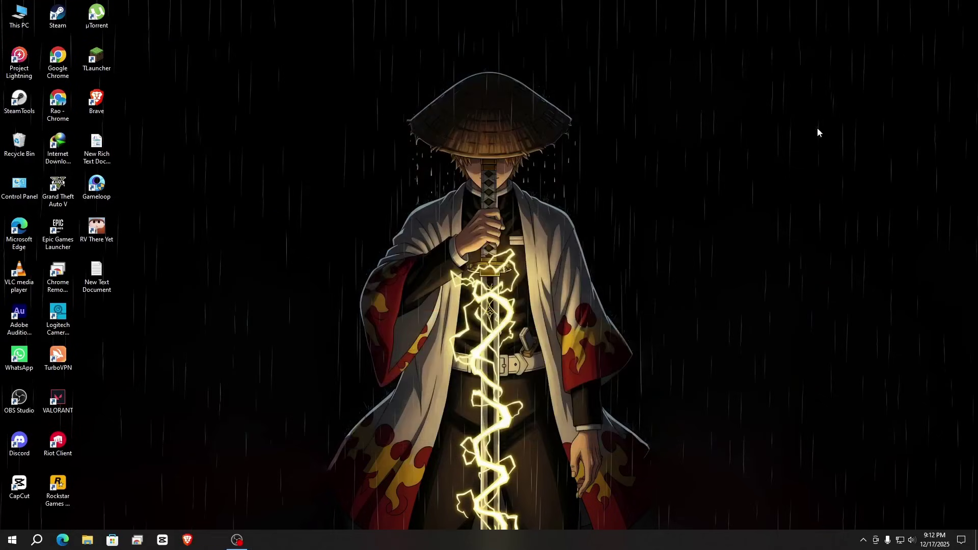
left_click(863, 540)
right_click(843, 520)
left_click(866, 516)
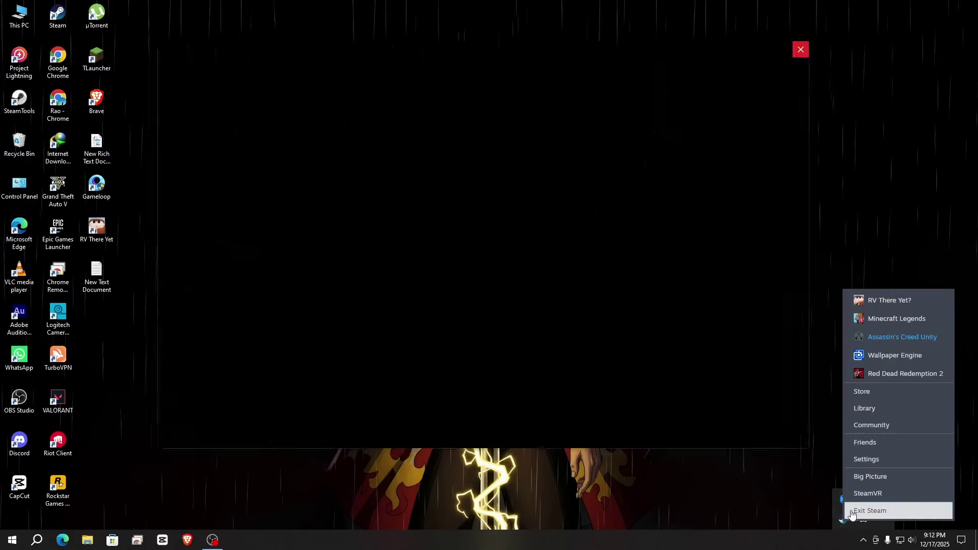
- Refresh the desktop, launch Chrome and search the web for 'online fix'
right_click(500, 233)
left_click(530, 262)
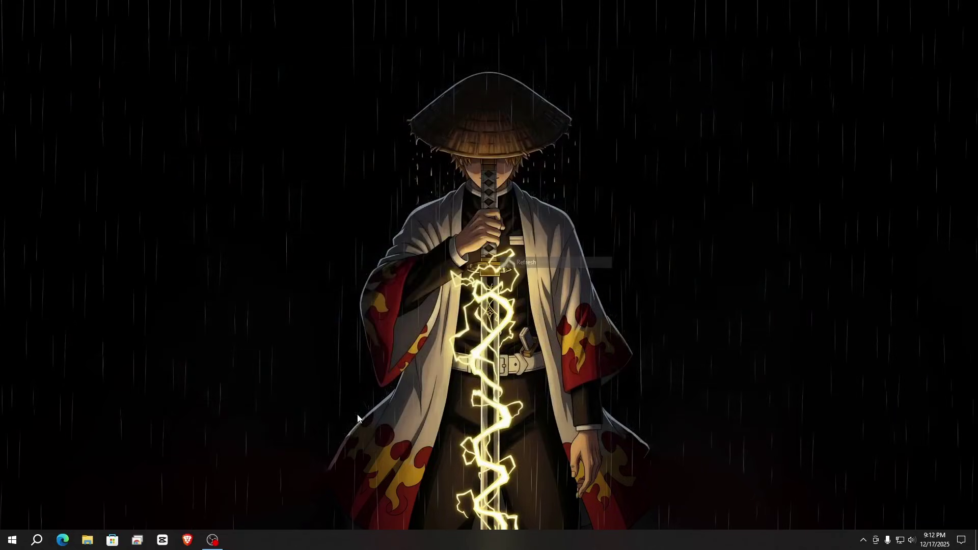
double_click(65, 109)
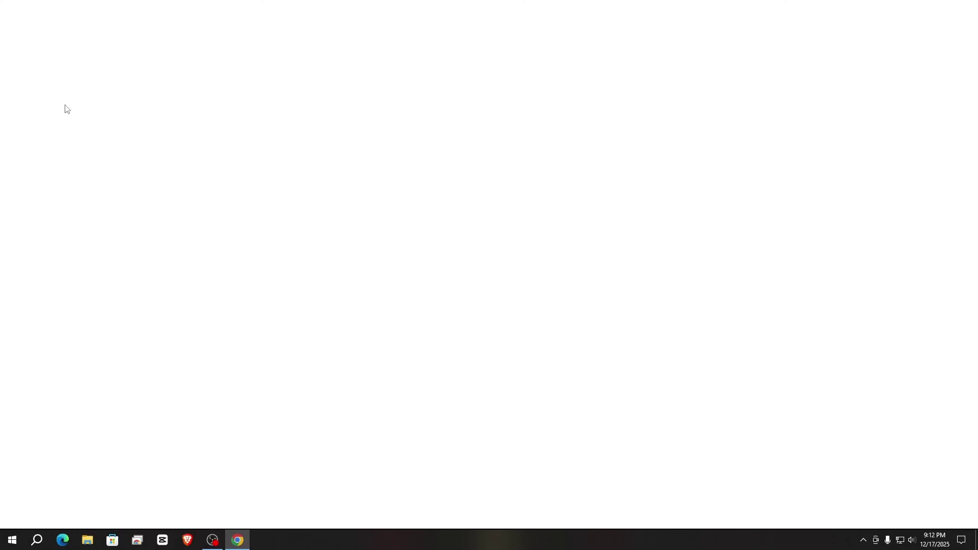
left_click(364, 240)
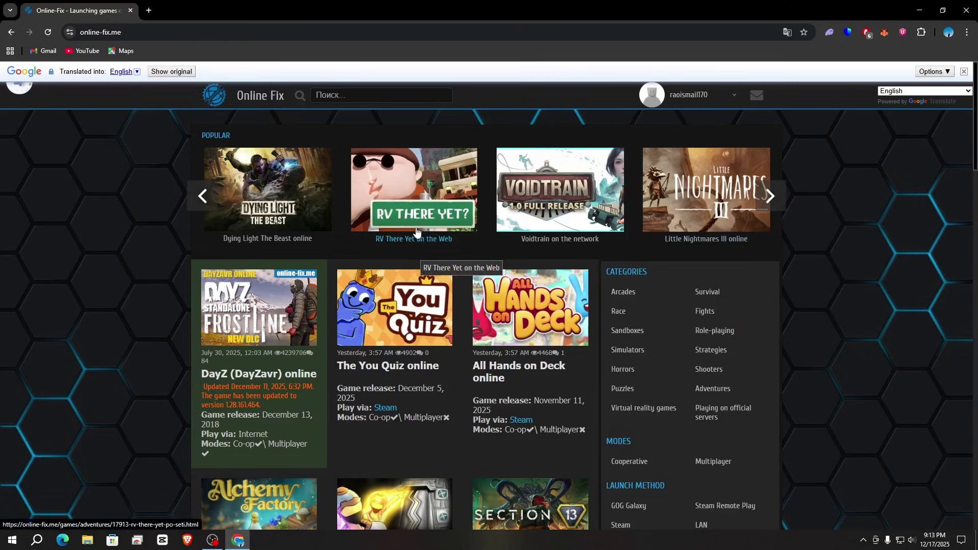
- Open the RV There Yet game page and its 'Download from Online-Fix Hosters' link
left_click(397, 167)
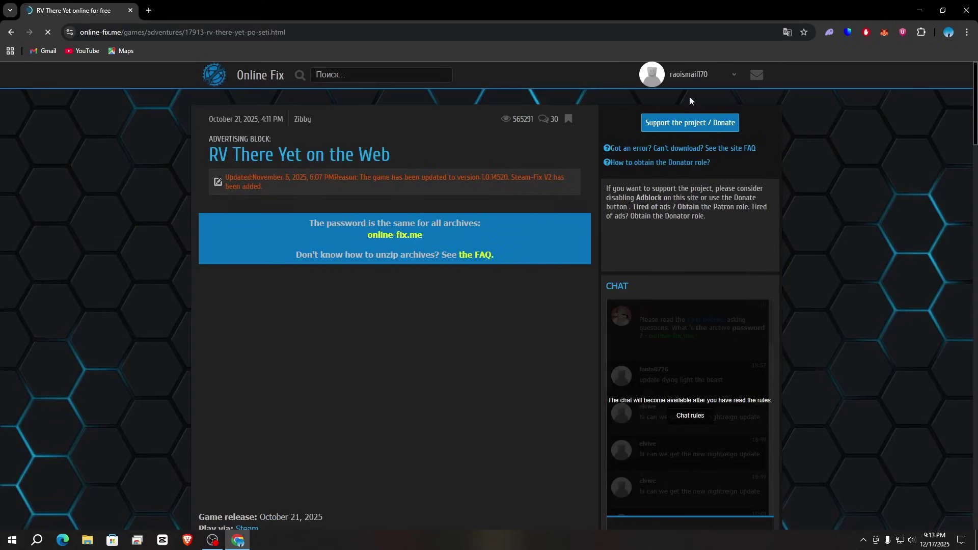
mouse_move(666, 86)
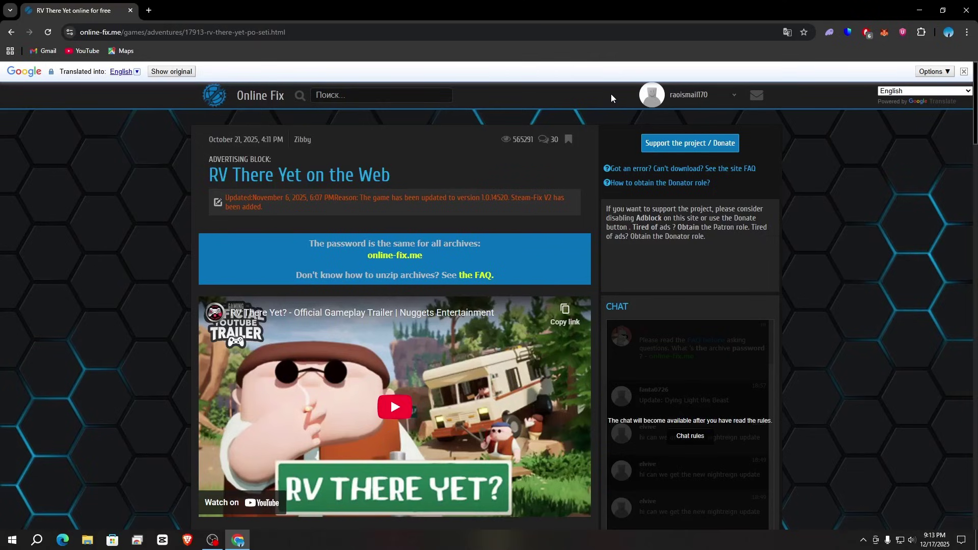
scroll(610, 109, "down", 8)
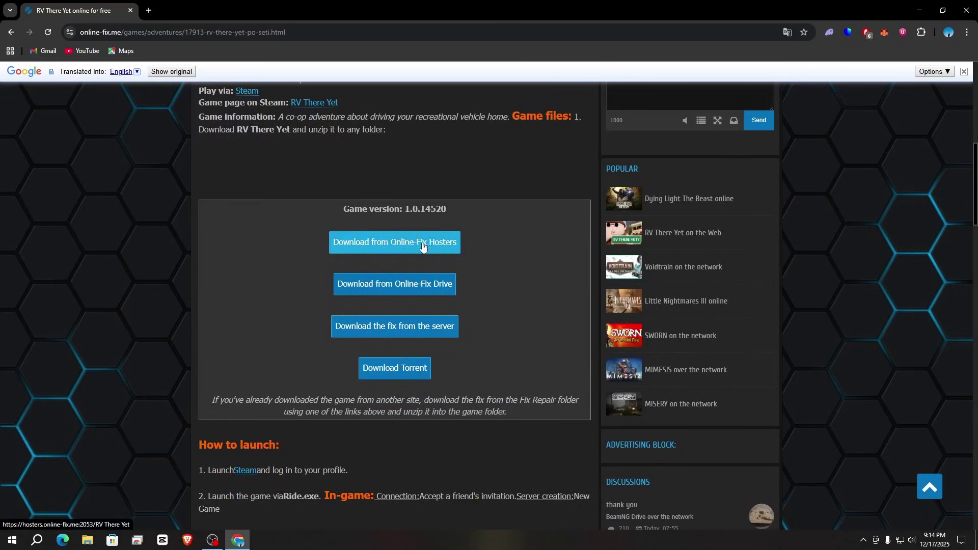
left_click(348, 242)
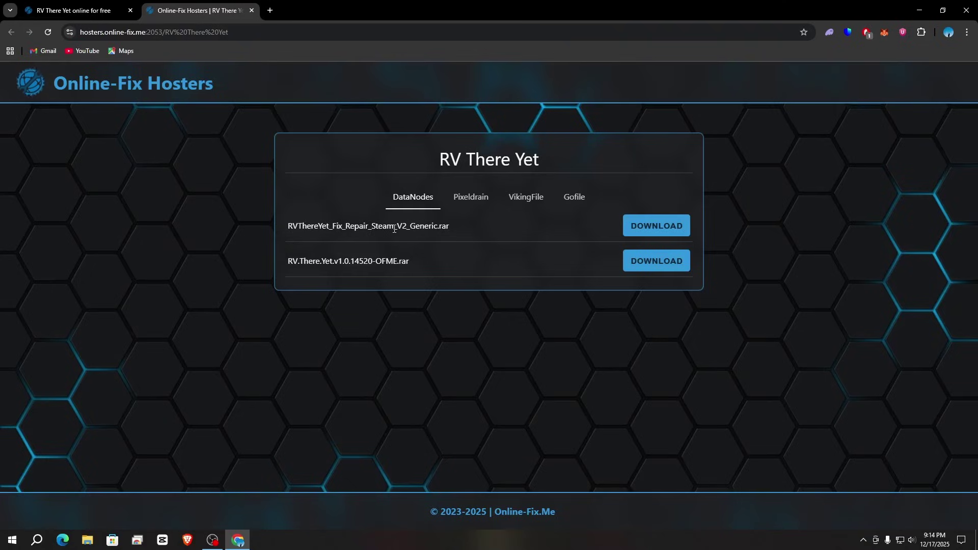
- Choose DataNodes DOWNLOAD for the Fix_Repair archive and continue past ads to its download page
left_click(660, 233)
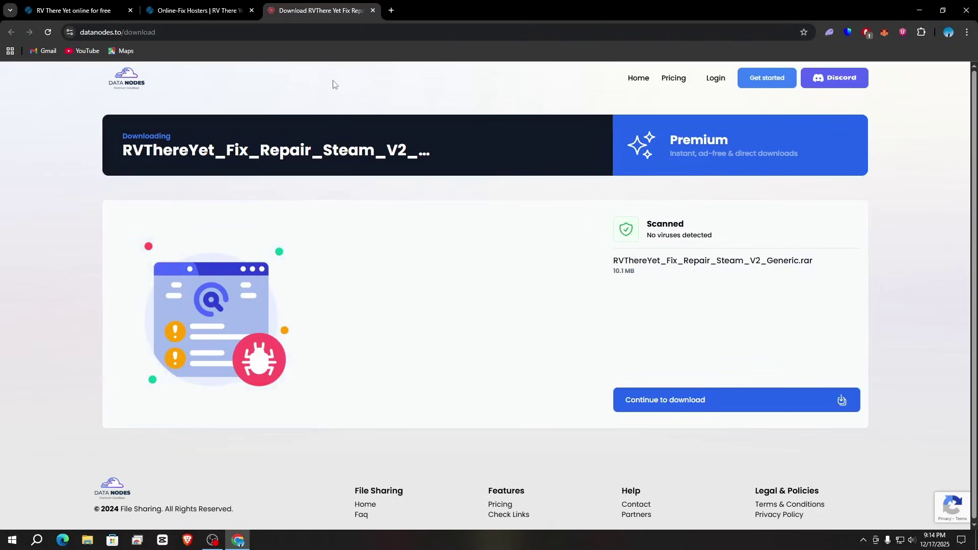
left_click(708, 404)
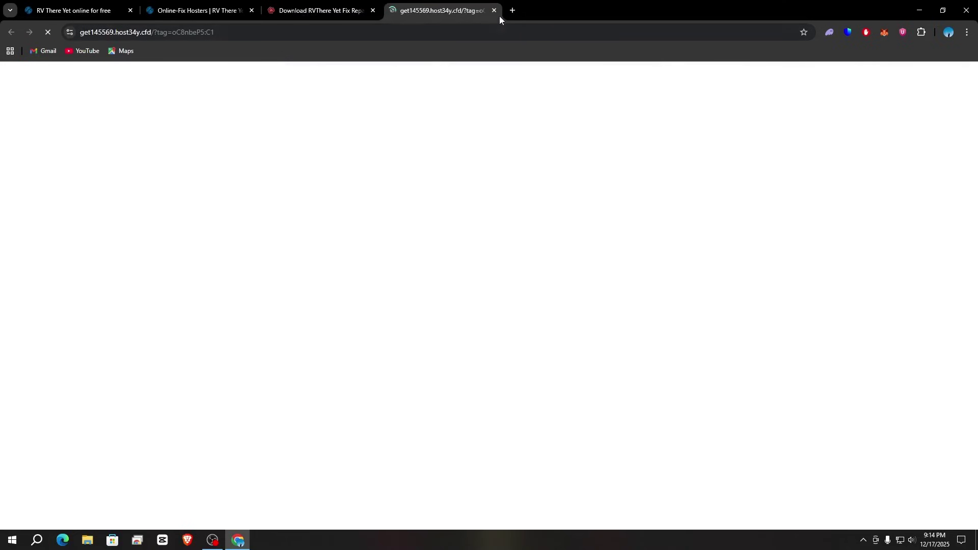
left_click(494, 11)
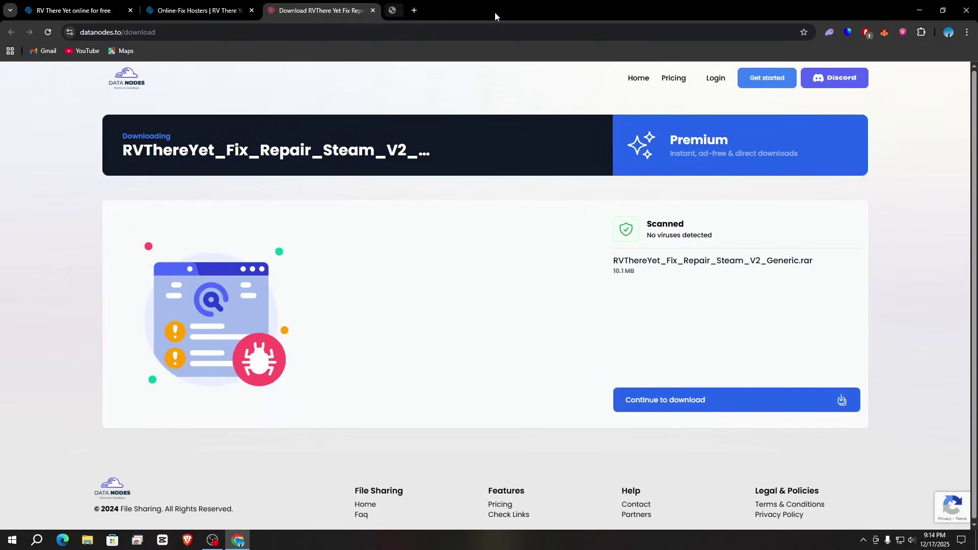
left_click(672, 400)
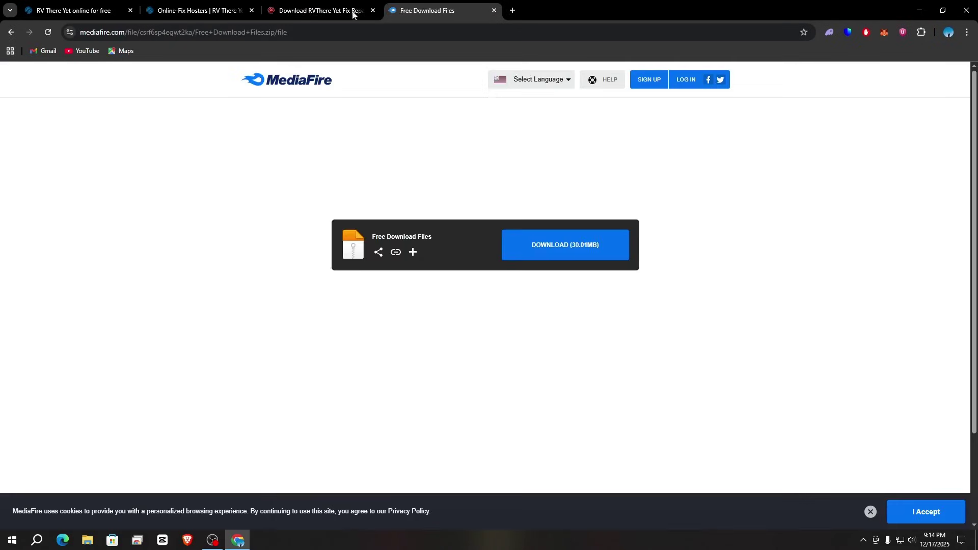
left_click(495, 11)
left_click(638, 395)
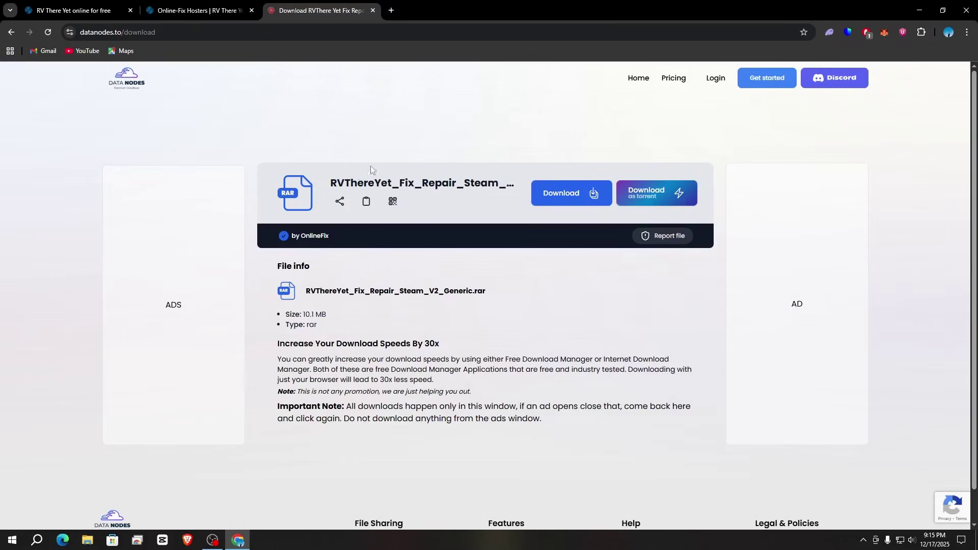
- Start the RVThereYet_Fix_Repair_Steam_V2_Generic.rar download, closing the pop-up ad tabs along the way
left_click(564, 200)
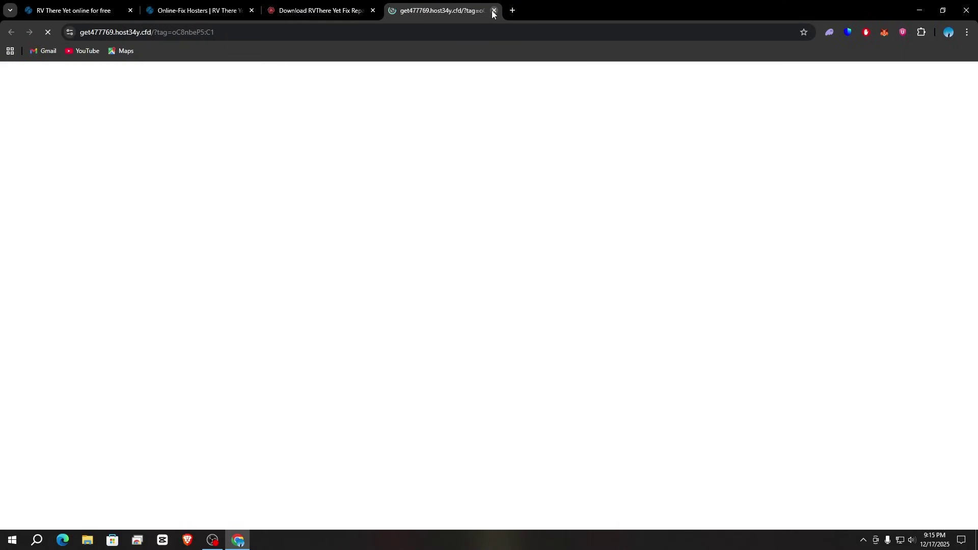
left_click(494, 10)
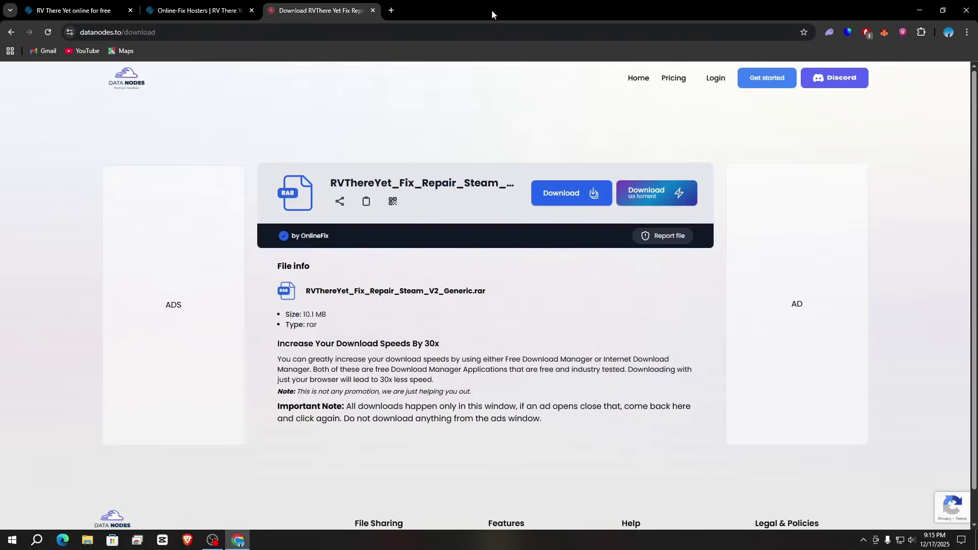
left_click(574, 195)
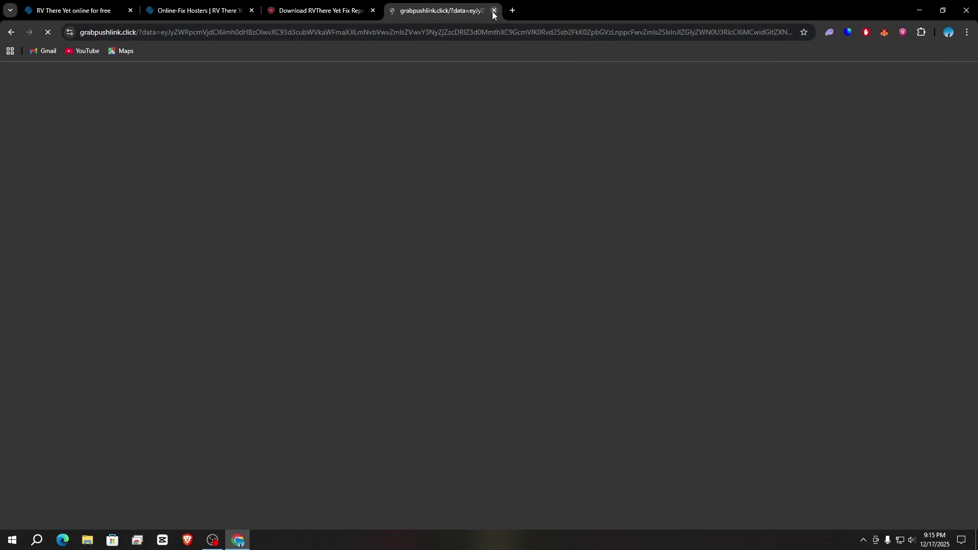
left_click(493, 12)
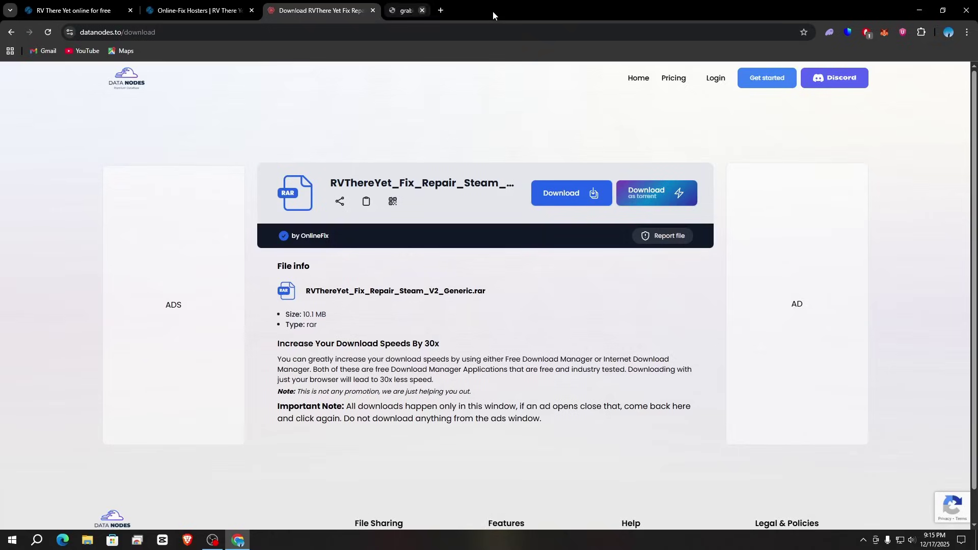
left_click(575, 194)
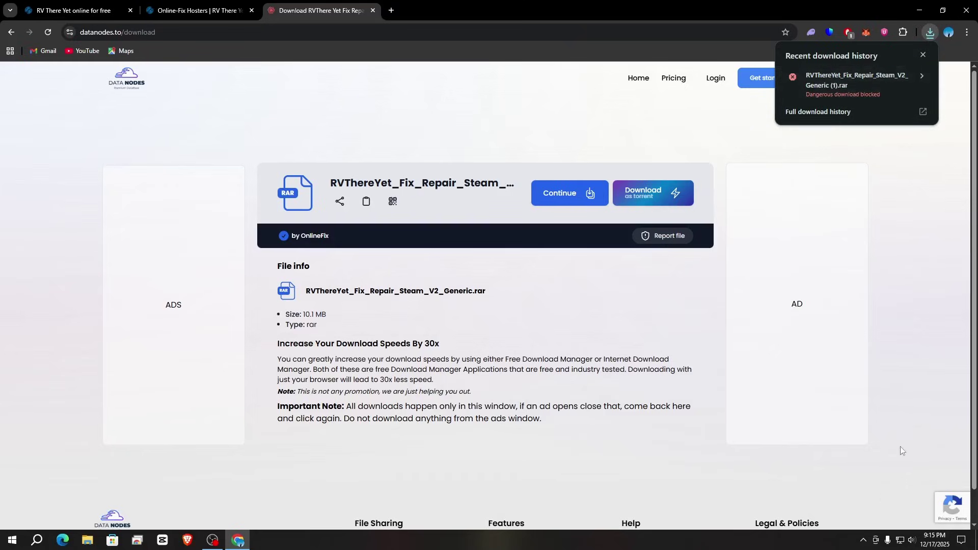
- Switch off Real-time protection in Windows Security's Virus & threat protection settings
left_click(875, 540)
left_click(864, 541)
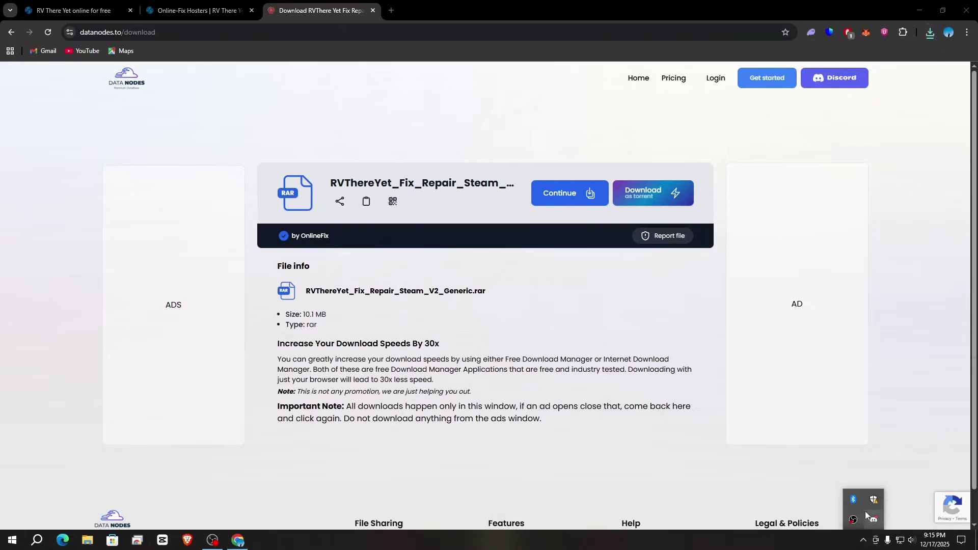
left_click(874, 499)
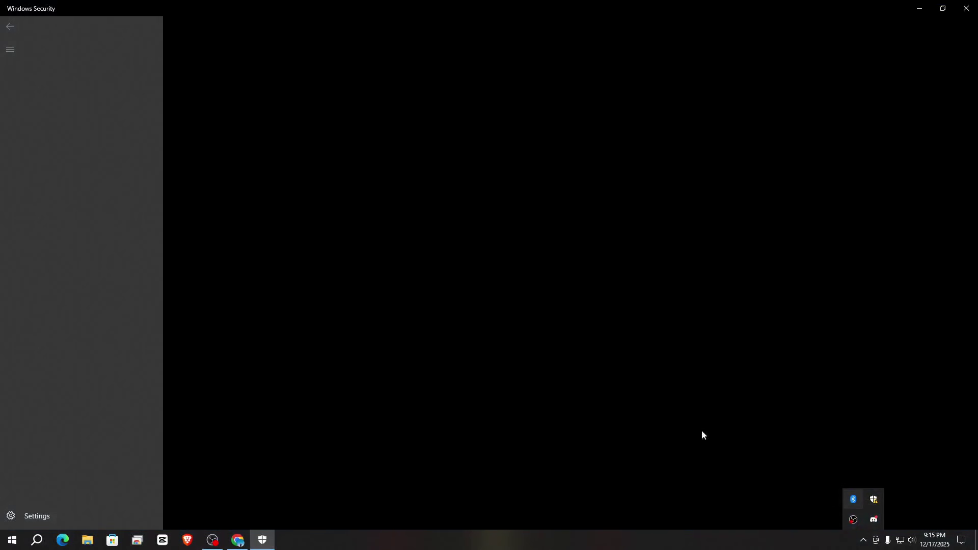
left_click(54, 95)
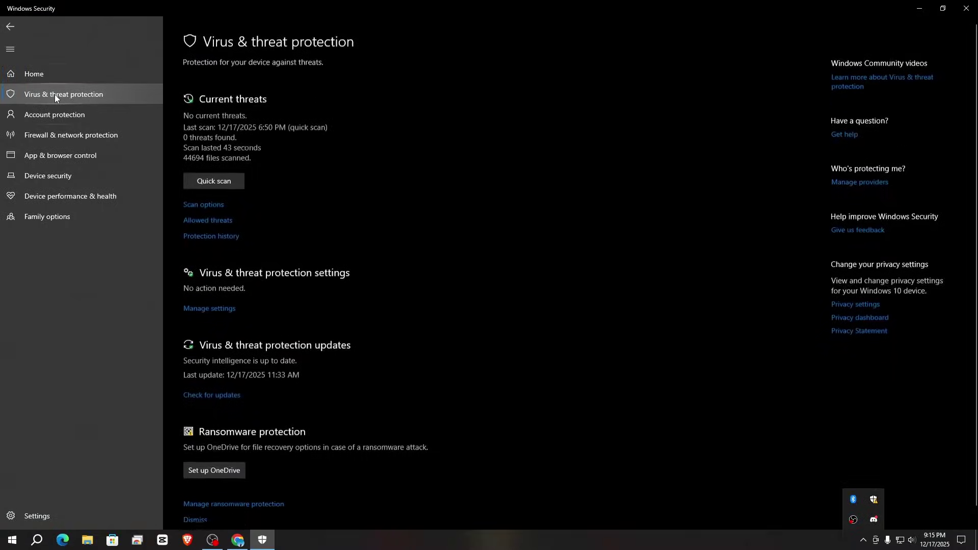
left_click(205, 305)
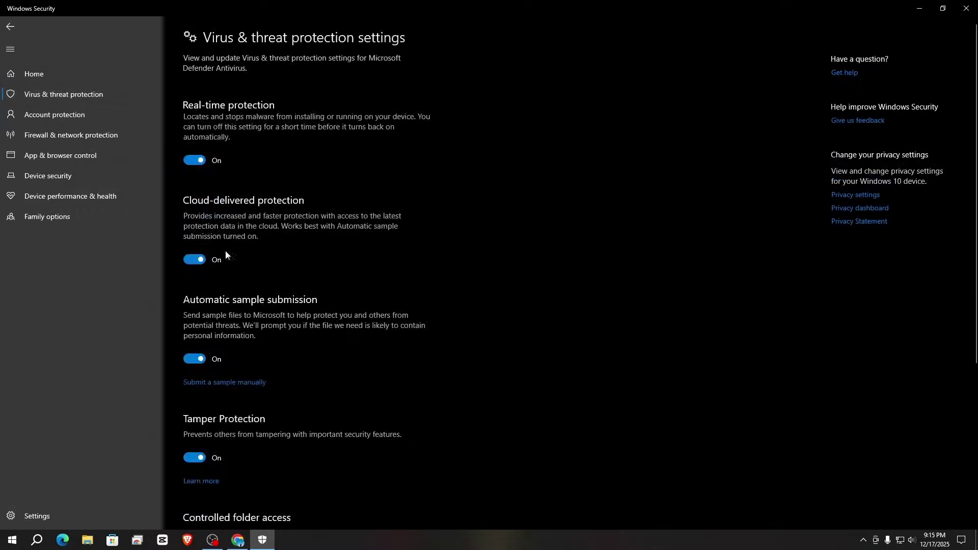
left_click(198, 161)
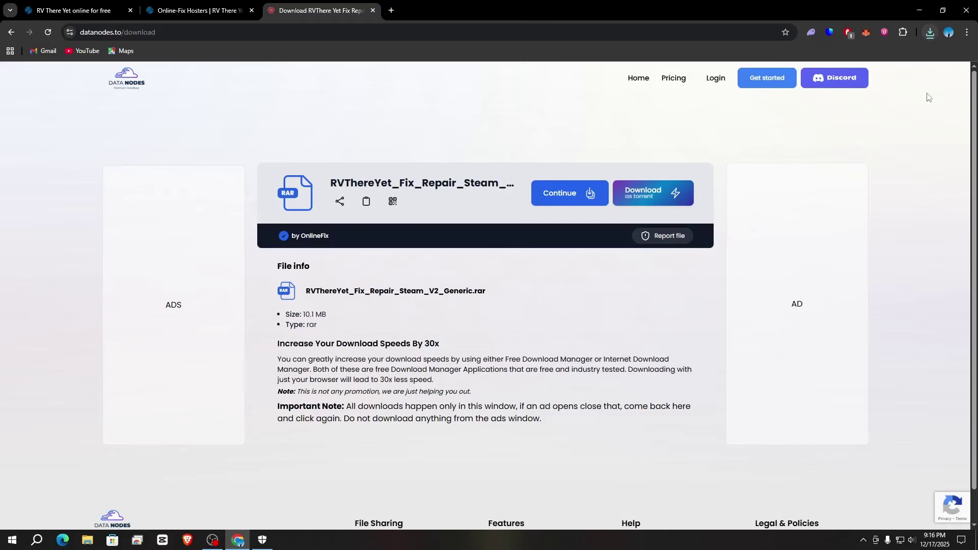
- Keep the blocked fix archive from Chrome's download history, then view it in Explorer's Downloads
left_click(799, 112)
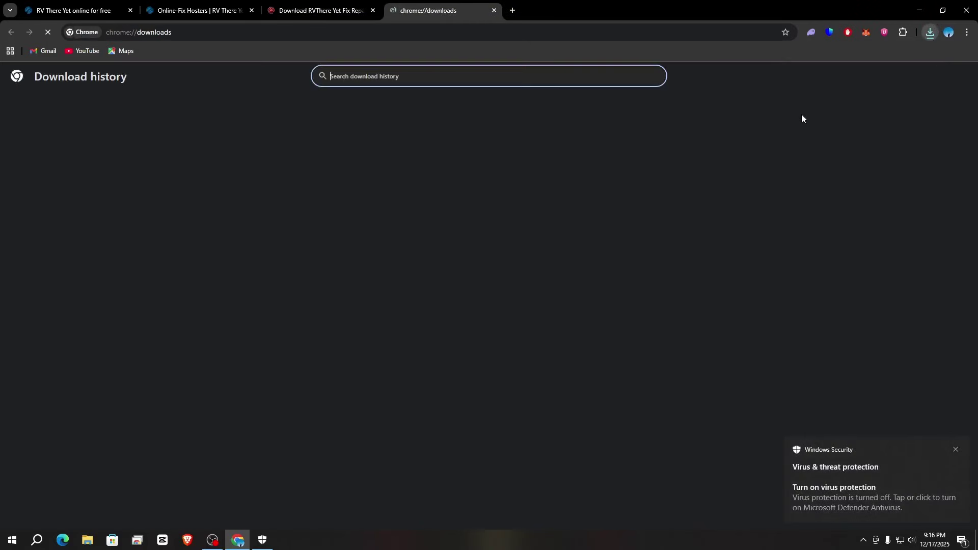
left_click(621, 139)
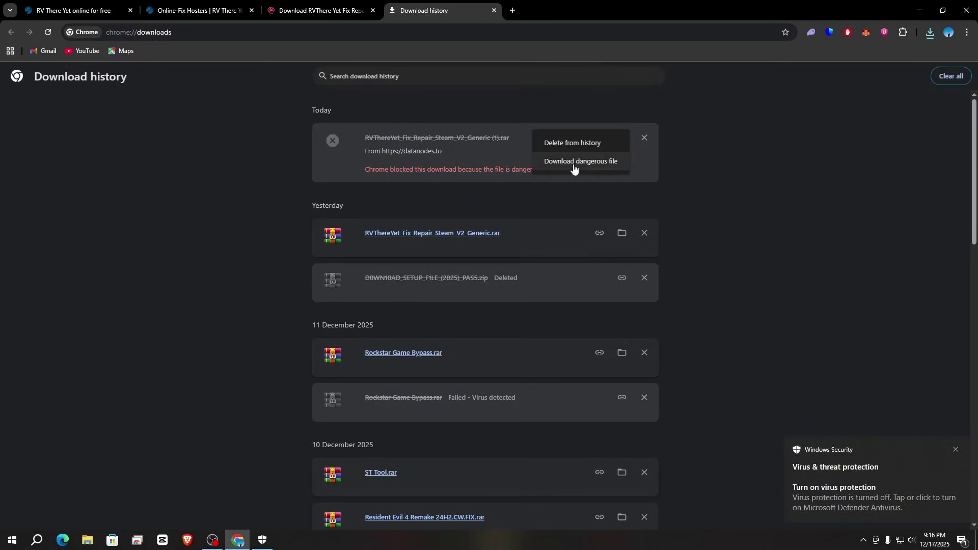
left_click(586, 163)
left_click(519, 322)
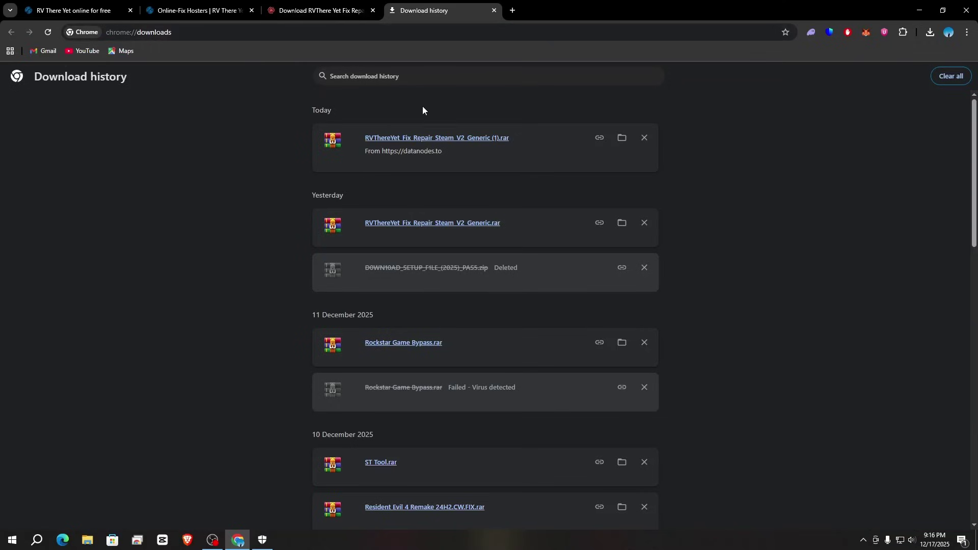
left_click(89, 533)
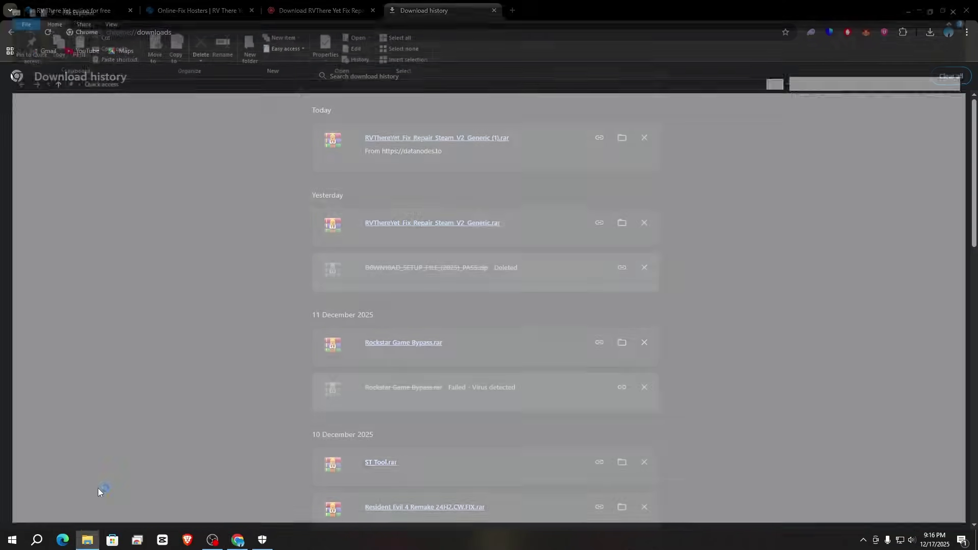
left_click(50, 127)
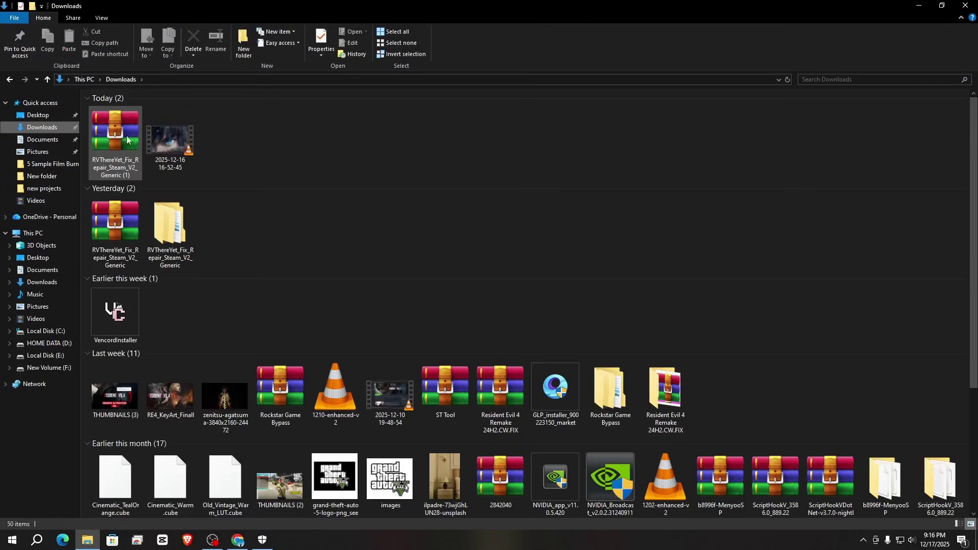
- Extract the fix RAR to its own folder using the archive password copied from Online-Fix
left_click(123, 149)
right_click(119, 146)
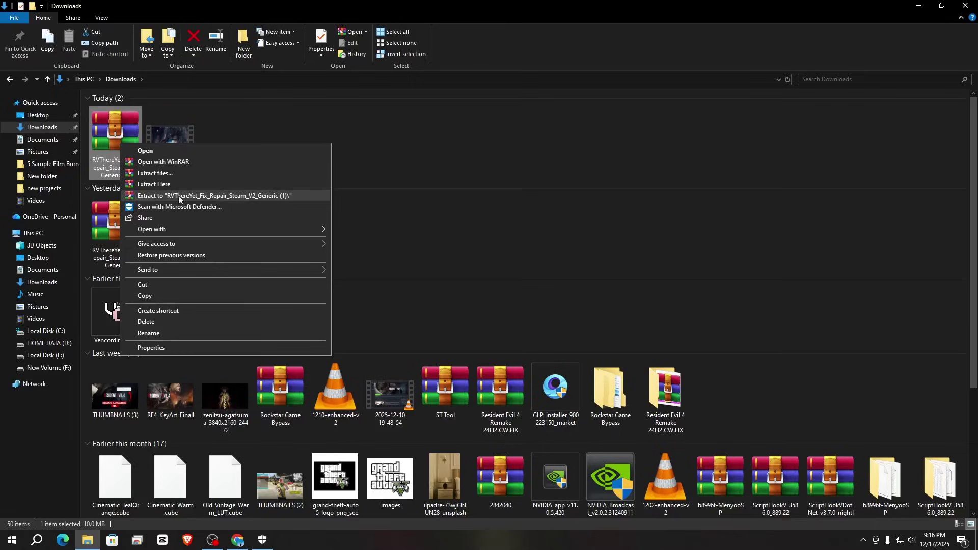
left_click(162, 197)
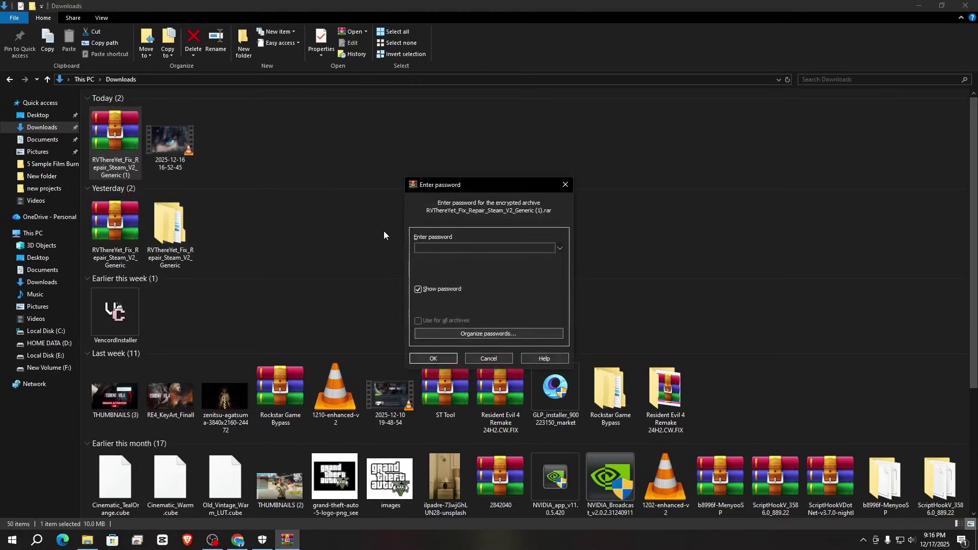
left_click(237, 540)
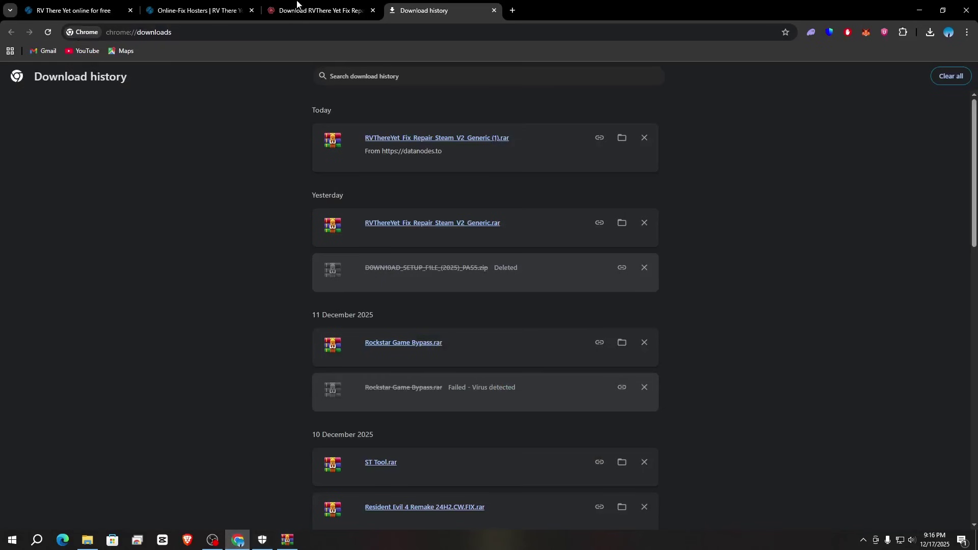
left_click(61, 5)
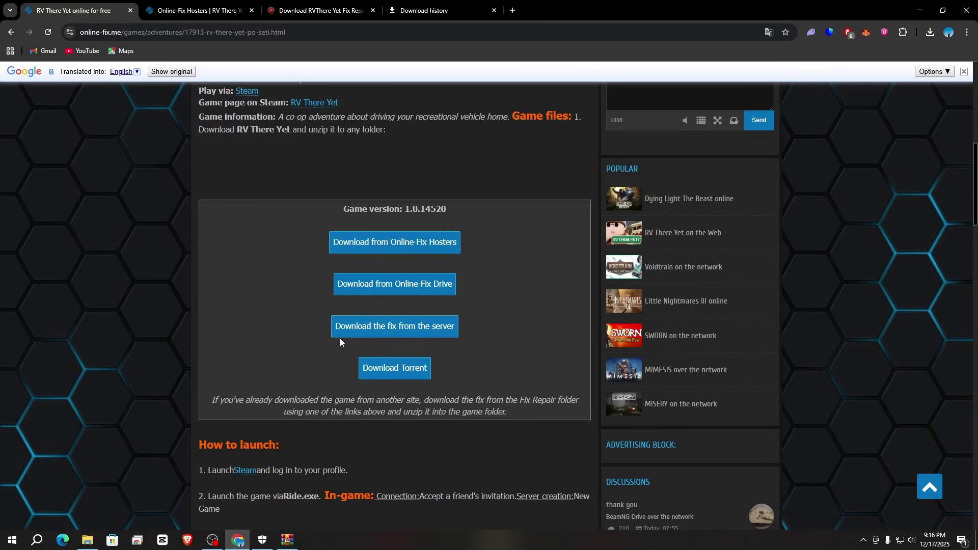
scroll(341, 342, "up", 8)
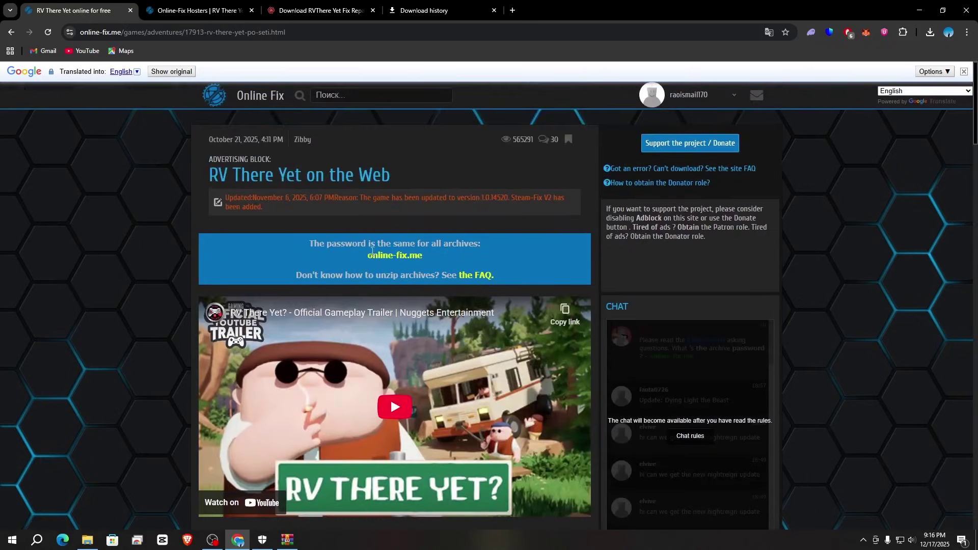
left_click_drag(367, 260, 406, 254)
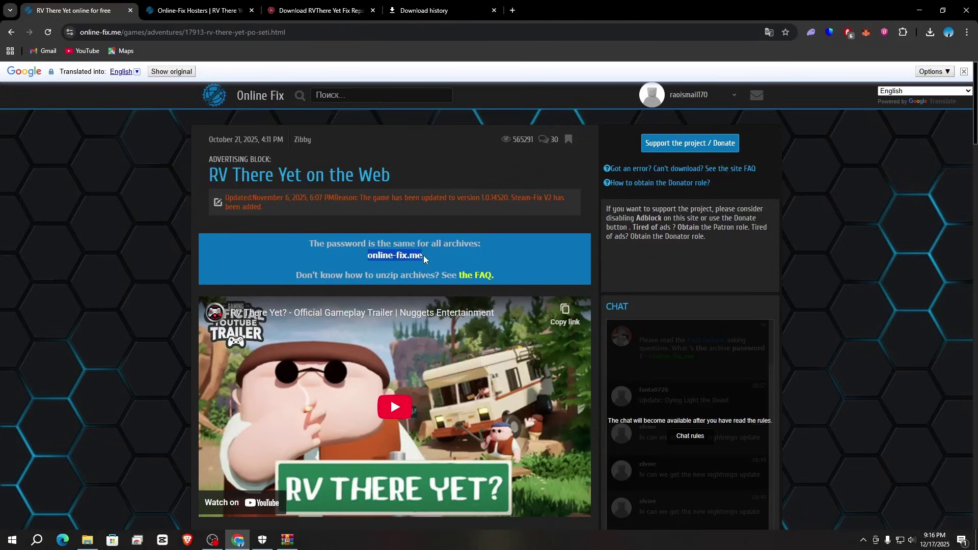
left_click(287, 540)
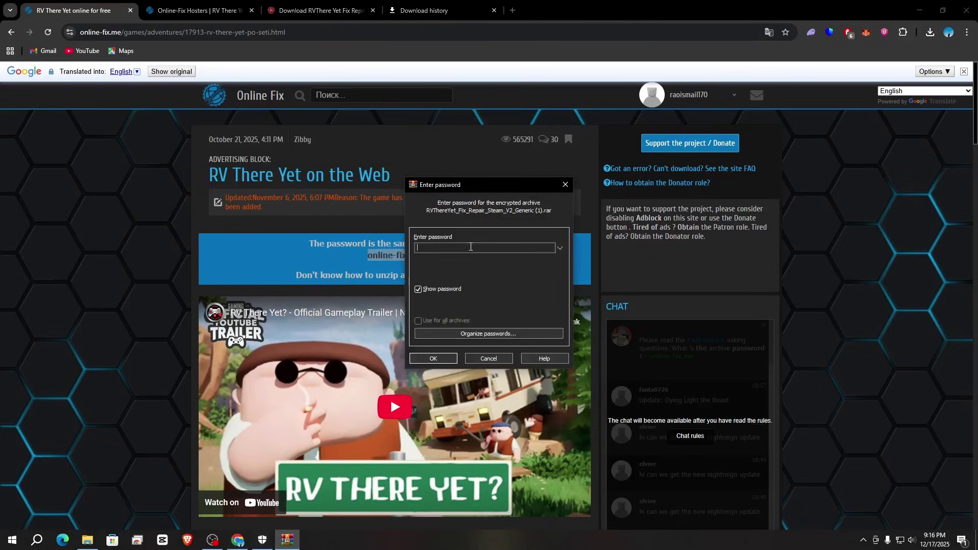
key("Return")
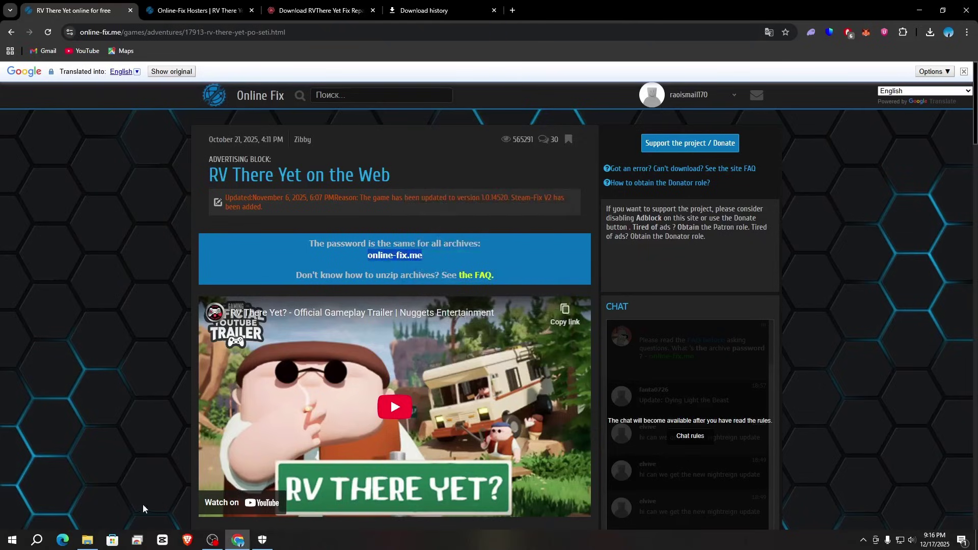
left_click(85, 543)
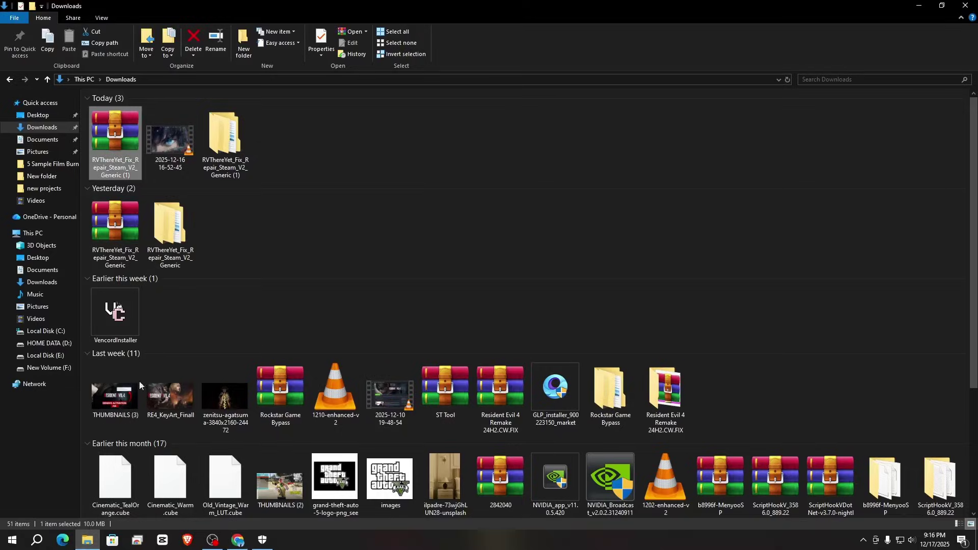
- Copy the Engine and Ride folders from the extracted fix folder, then close the windows
left_click(229, 140)
double_click(235, 145)
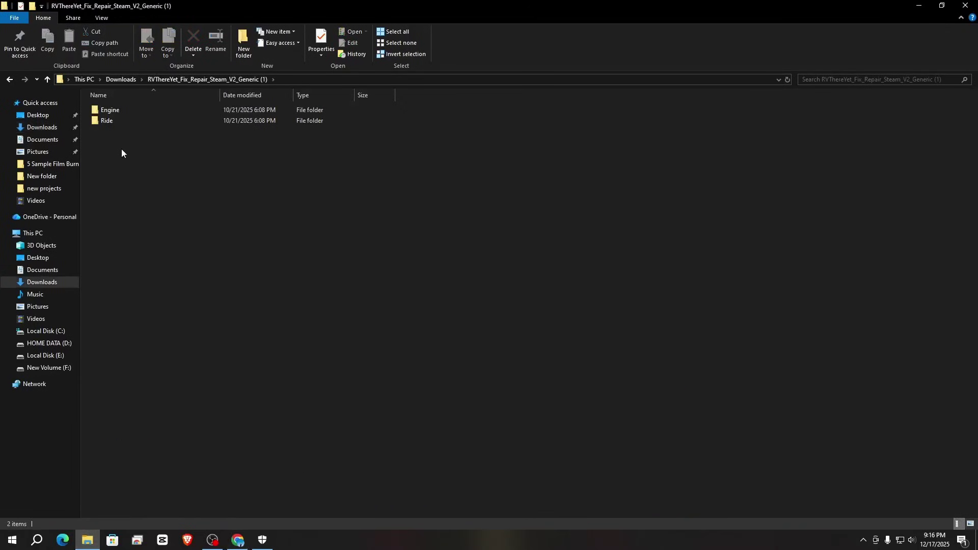
key("ctrl+a")
left_click(117, 181)
left_click_drag(128, 170, 134, 107)
right_click(134, 107)
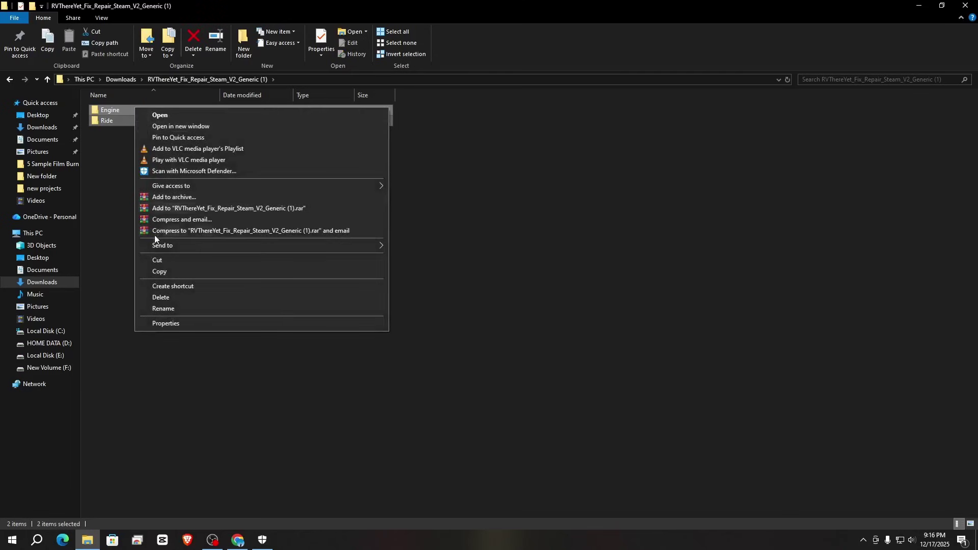
left_click(159, 271)
left_click(965, 6)
left_click(965, 5)
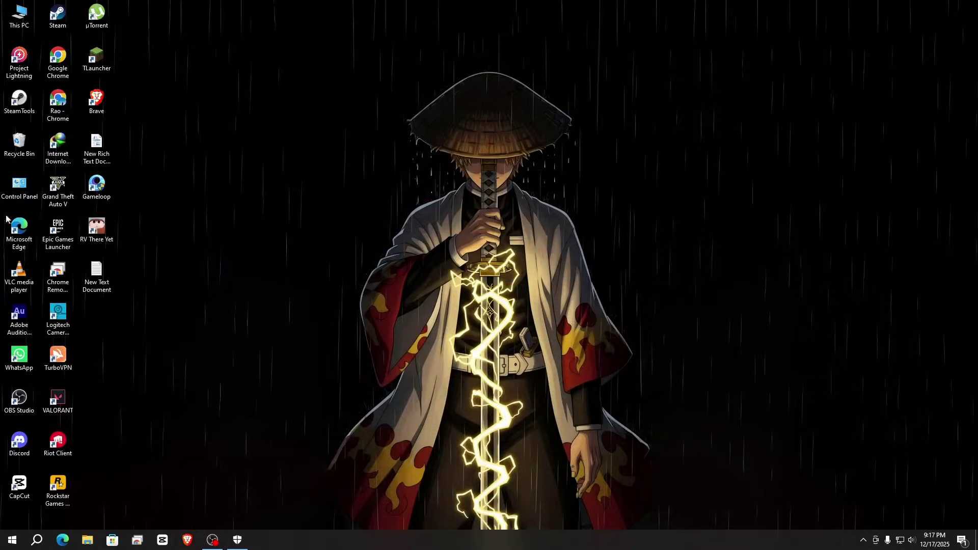
- Paste the fix files into RV There Yet?'s install folder from Steam, replacing existing files
double_click(57, 16)
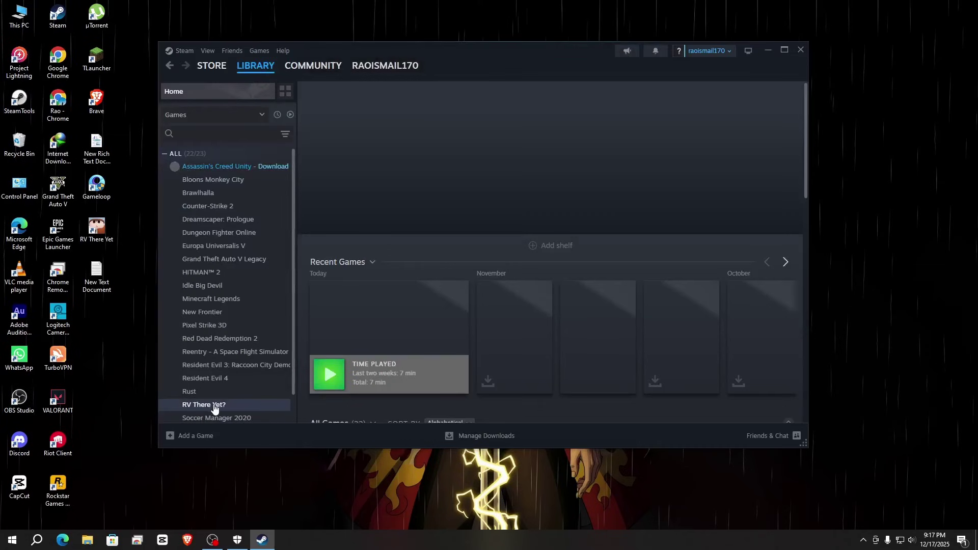
left_click(214, 406)
left_click(742, 261)
mouse_move(761, 314)
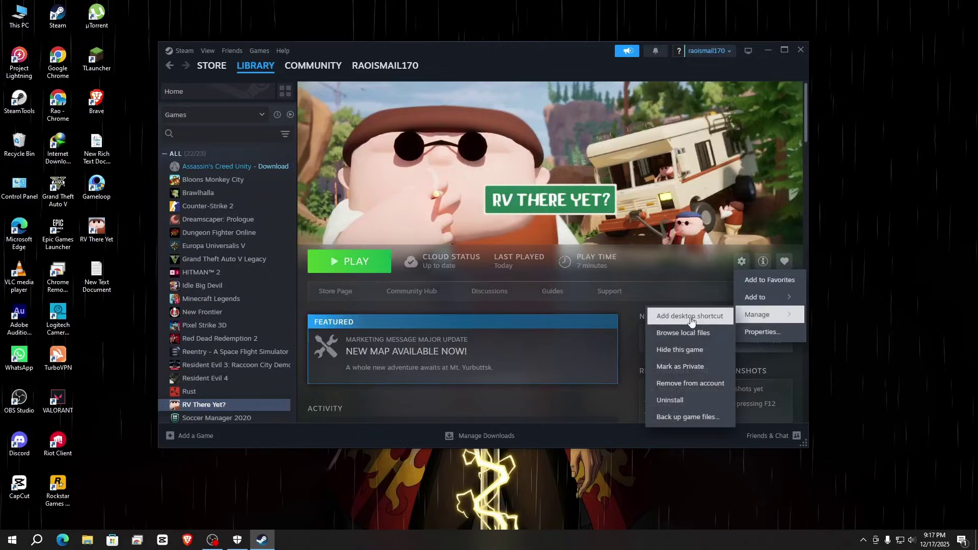
left_click(677, 337)
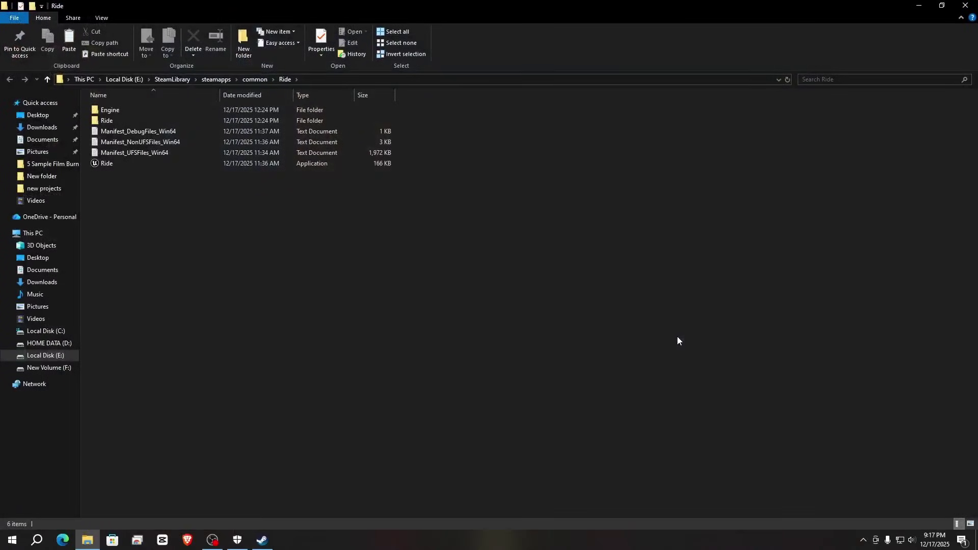
right_click(237, 235)
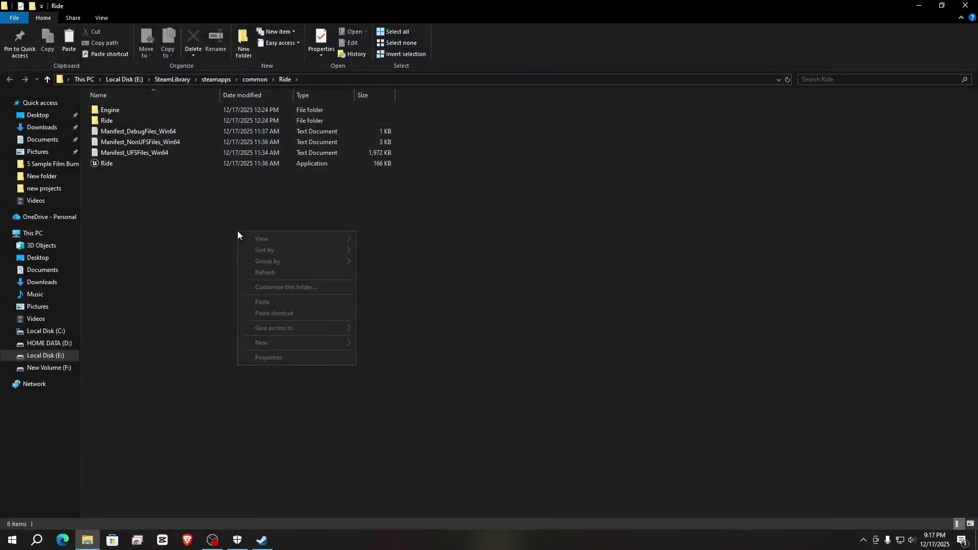
left_click(261, 303)
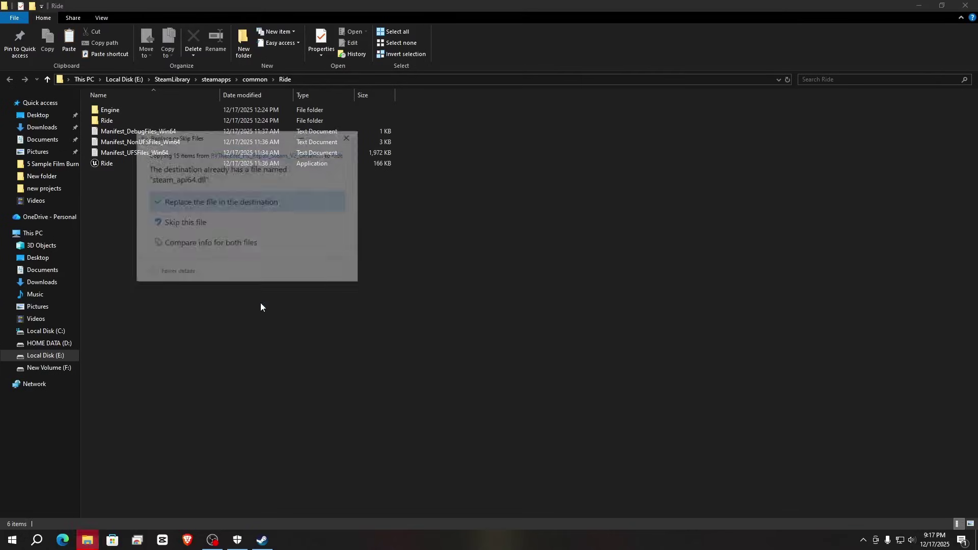
left_click(223, 202)
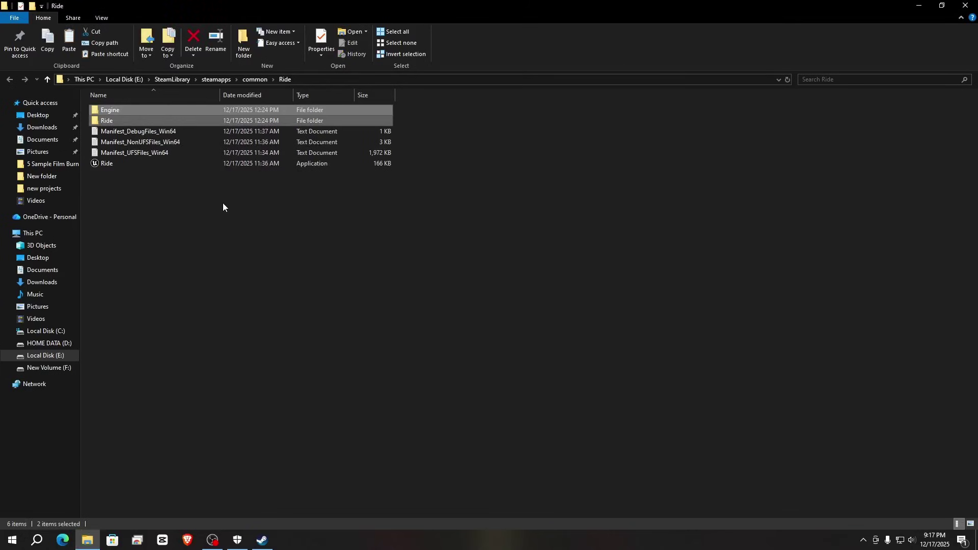
left_click(966, 5)
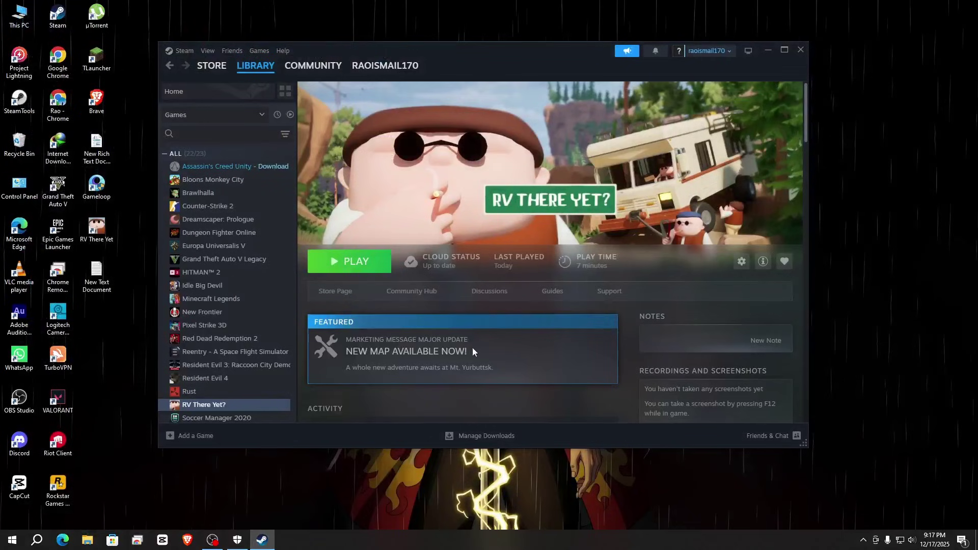
- Launch RV There Yet? with the default play option, close the browser, and acknowledge the credits message
left_click(344, 264)
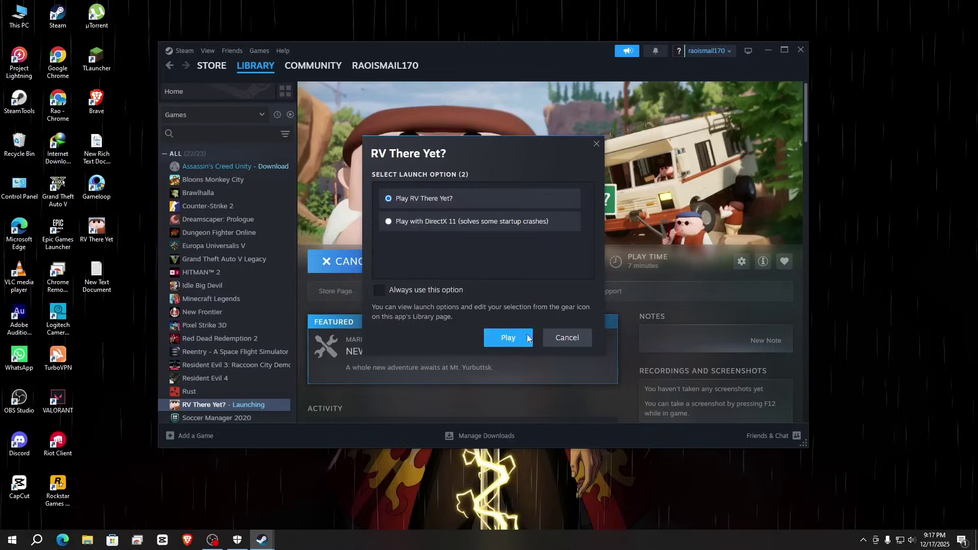
left_click(509, 339)
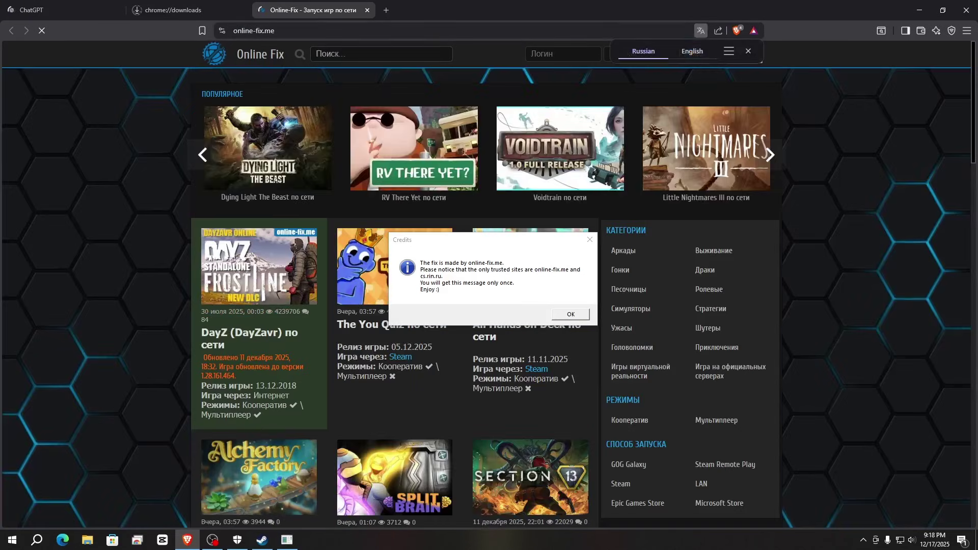
left_click(967, 9)
left_click(497, 128)
left_click(571, 314)
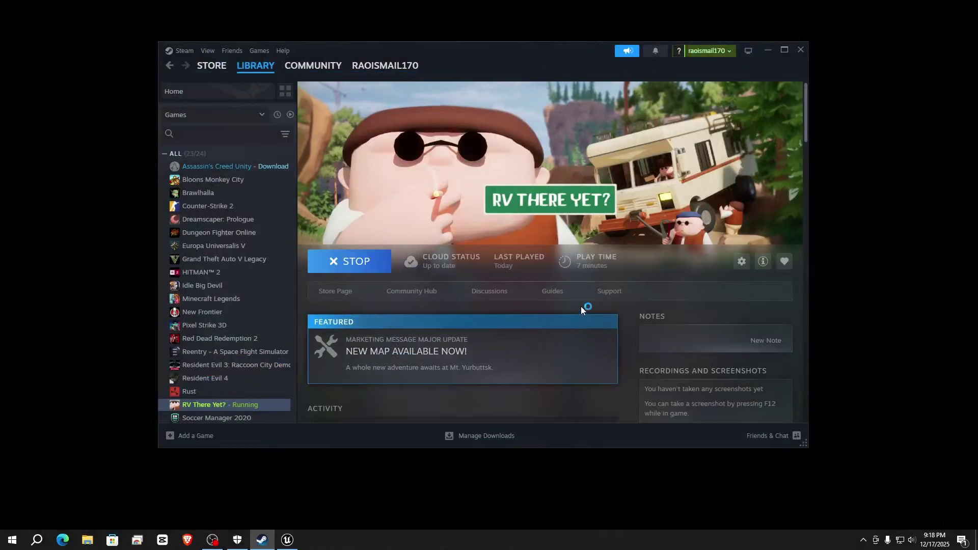
left_click(767, 50)
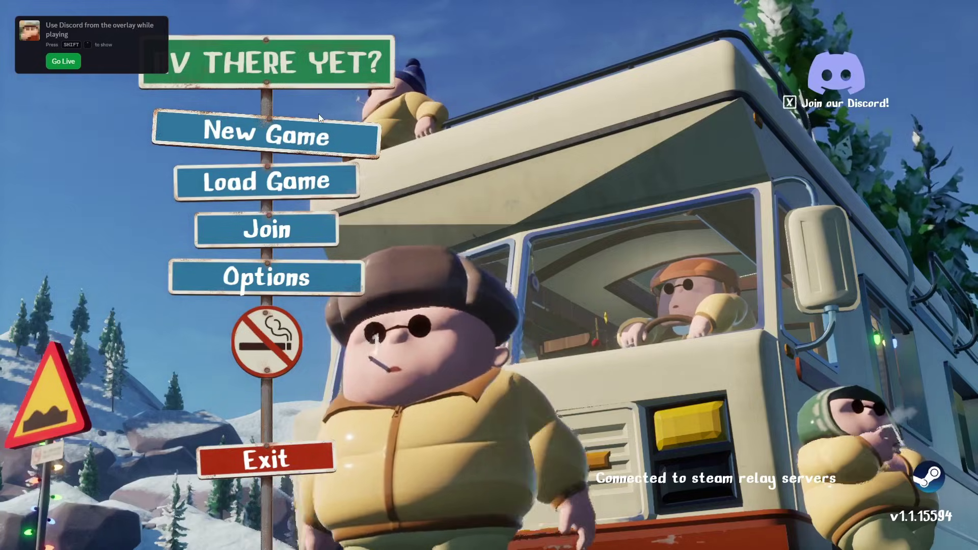
- Host a new invite-only game named 'g' on Mabutts Valley
left_click(298, 133)
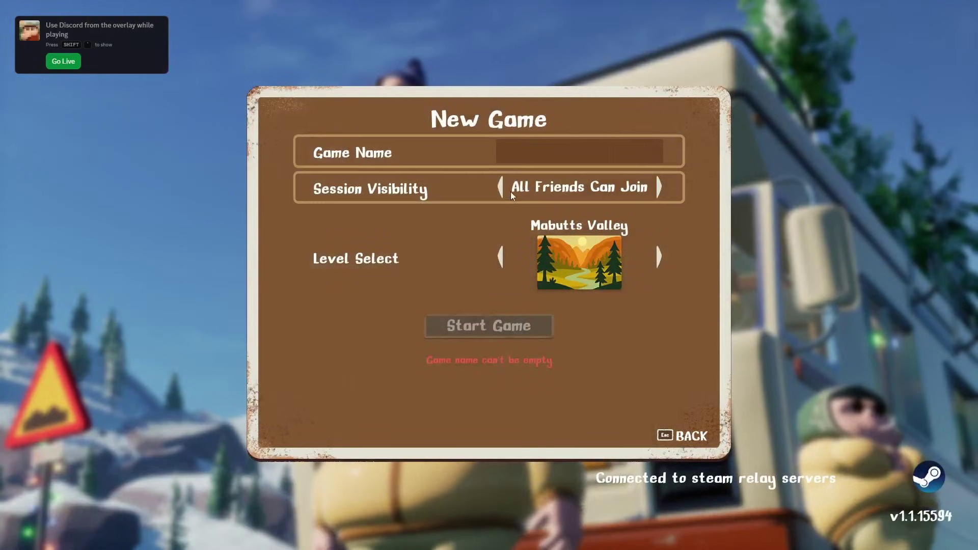
left_click(501, 187)
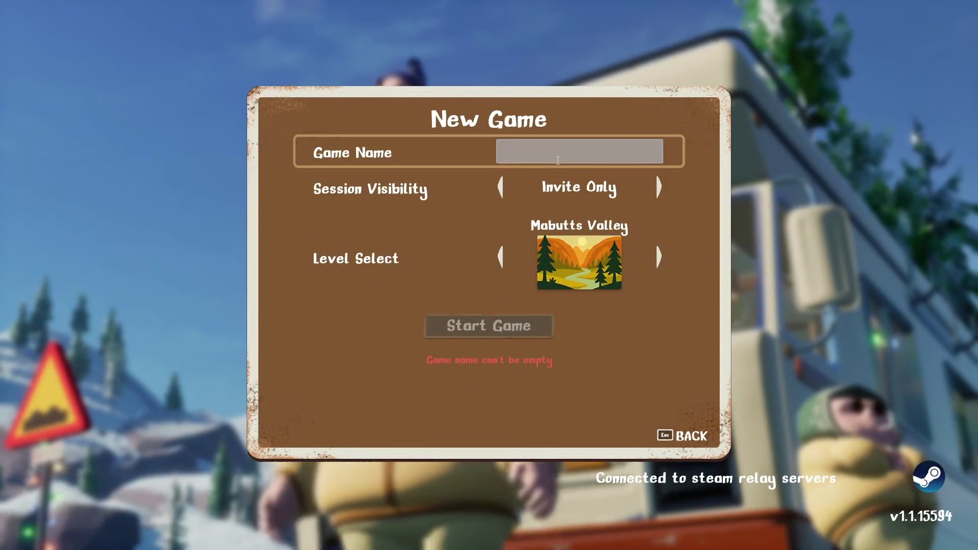
type("g")
left_click(489, 325)
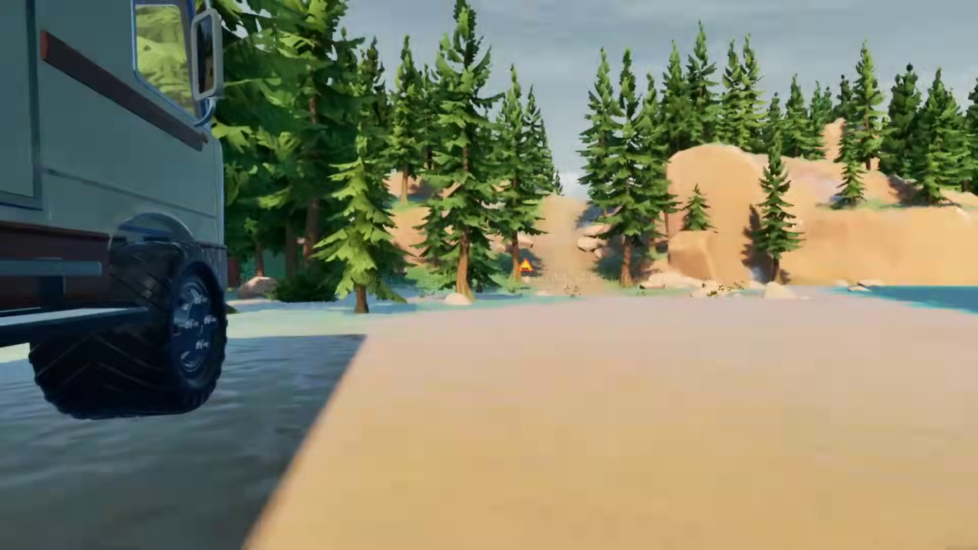
- Check the Invite Friends list from the pause menu, then quit to the main menu
key("Escape")
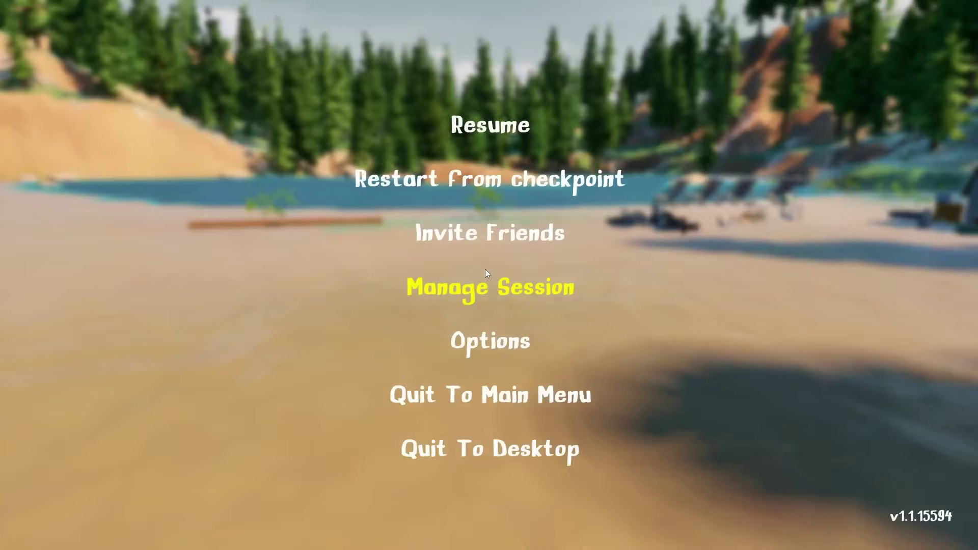
left_click(466, 233)
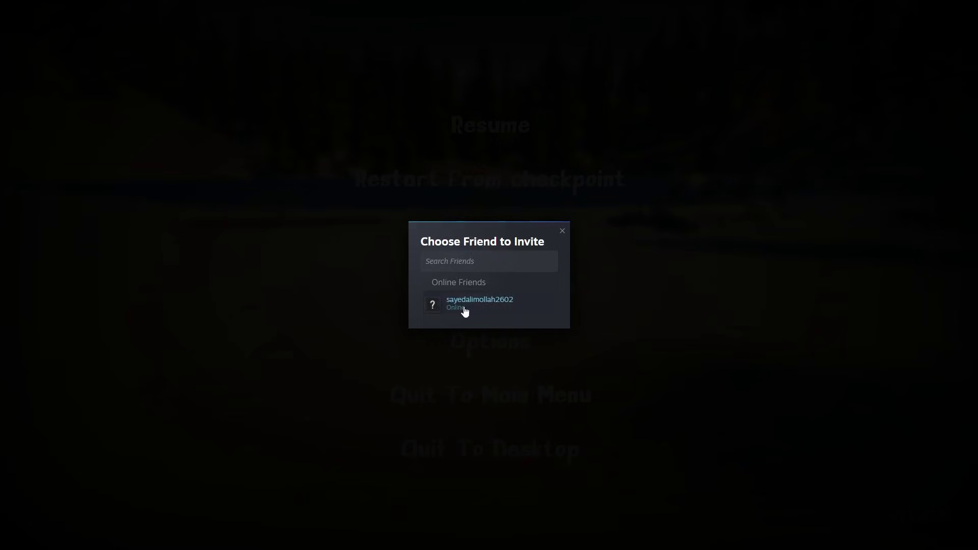
left_click(563, 231)
left_click(478, 132)
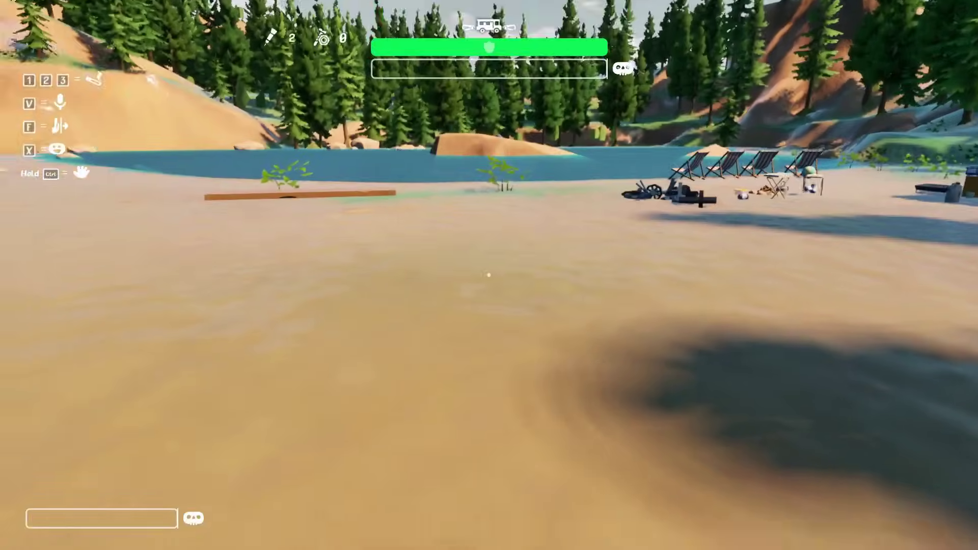
key("Escape")
left_click(492, 388)
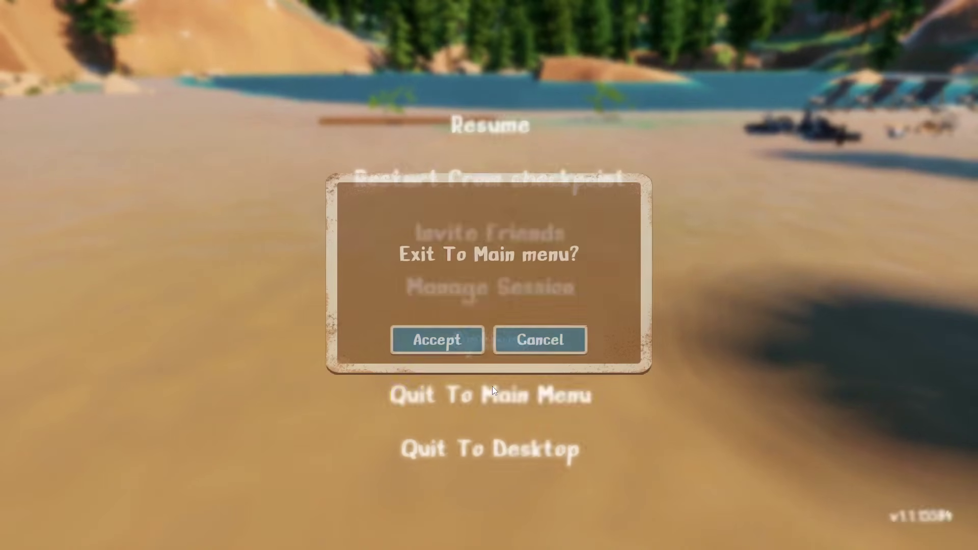
left_click(402, 338)
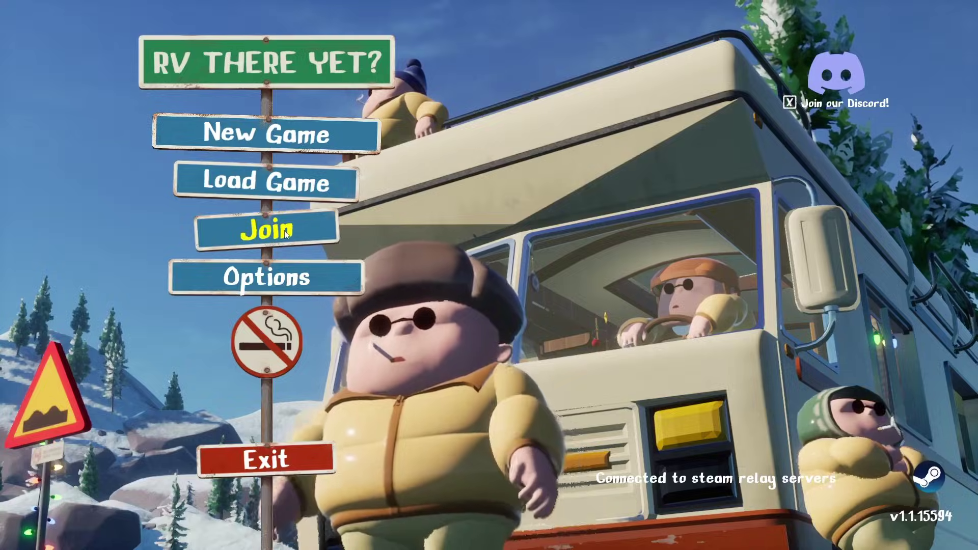
- Through the Shift+Tab overlay's friends list, reach Add a Friend and copy the Quick Invite link
key("shift+Tab")
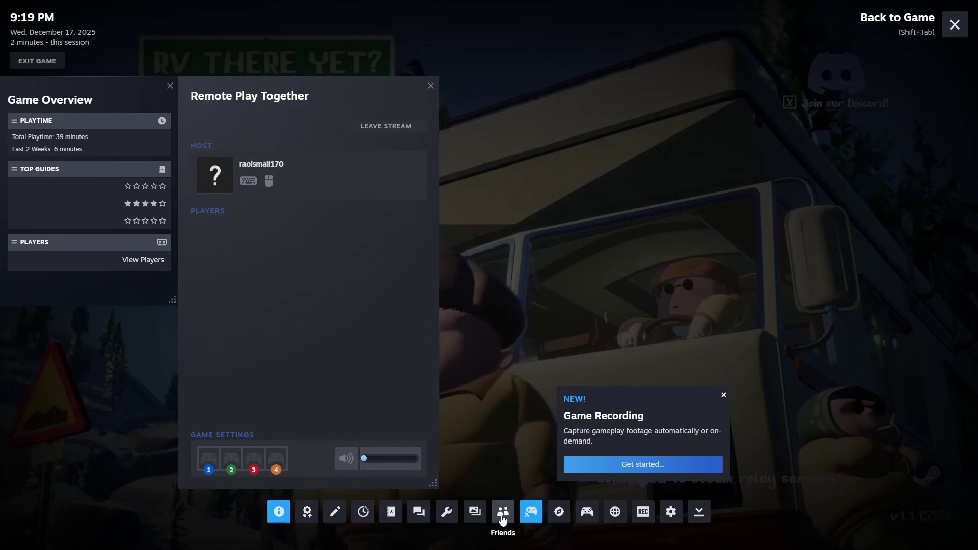
left_click(503, 514)
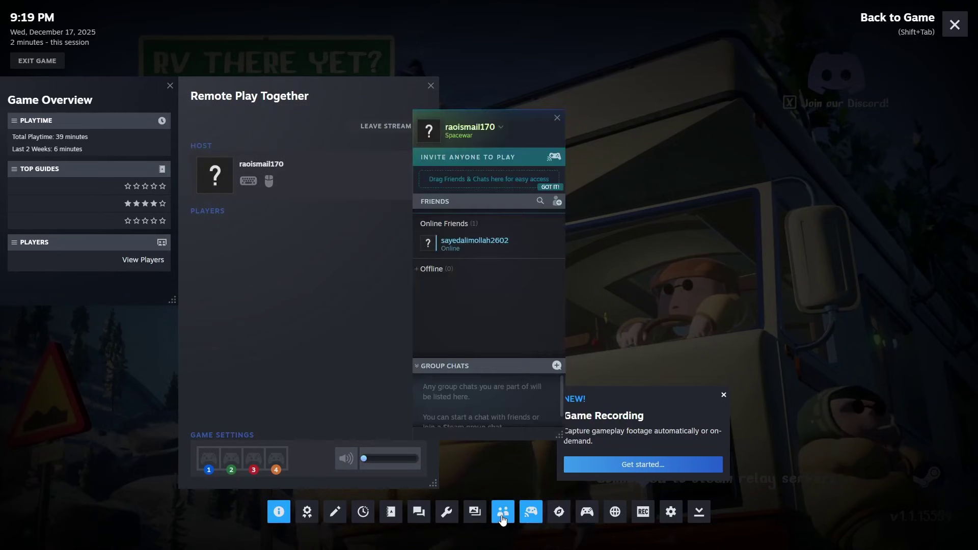
left_click(556, 202)
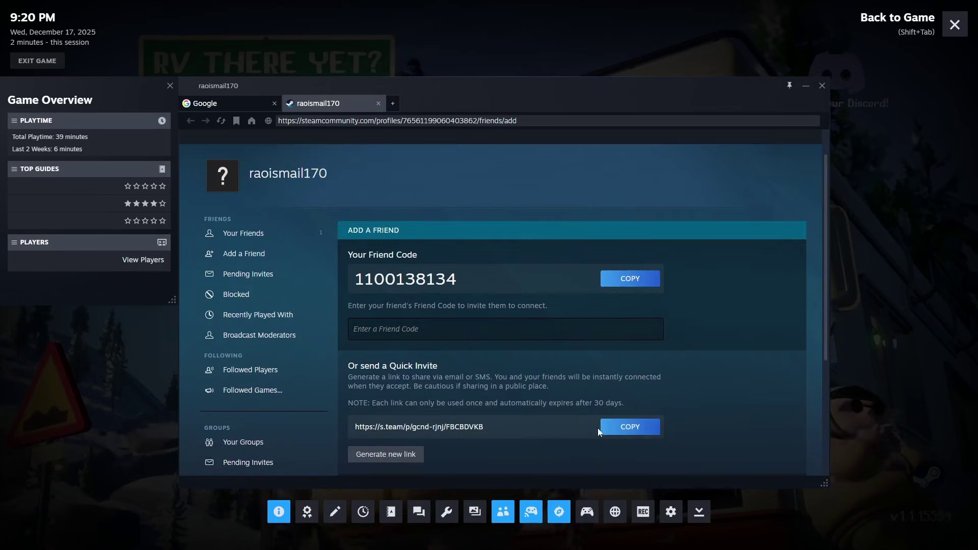
left_click(627, 428)
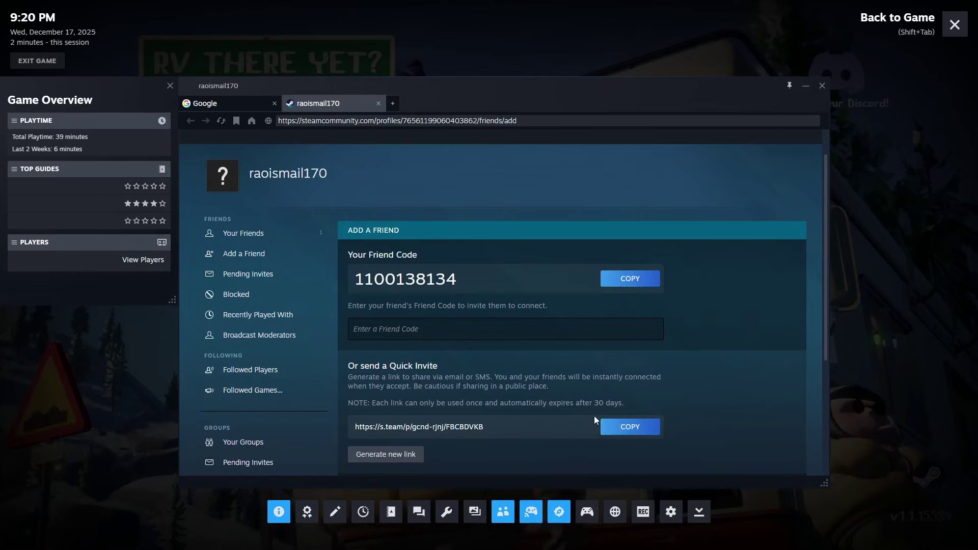